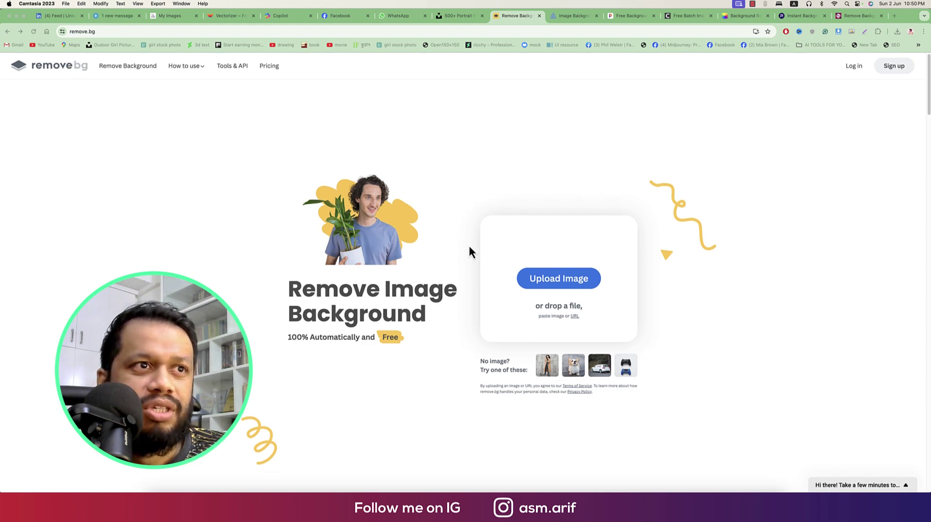
Upload the tyler-nix portrait of the curly-haired man in sunglasses to remove.bg
{"action": "left_click", "coordinate": [551, 281]}
{"action": "left_click", "coordinate": [128, 32]}
{"action": "left_click", "coordinate": [563, 282]}
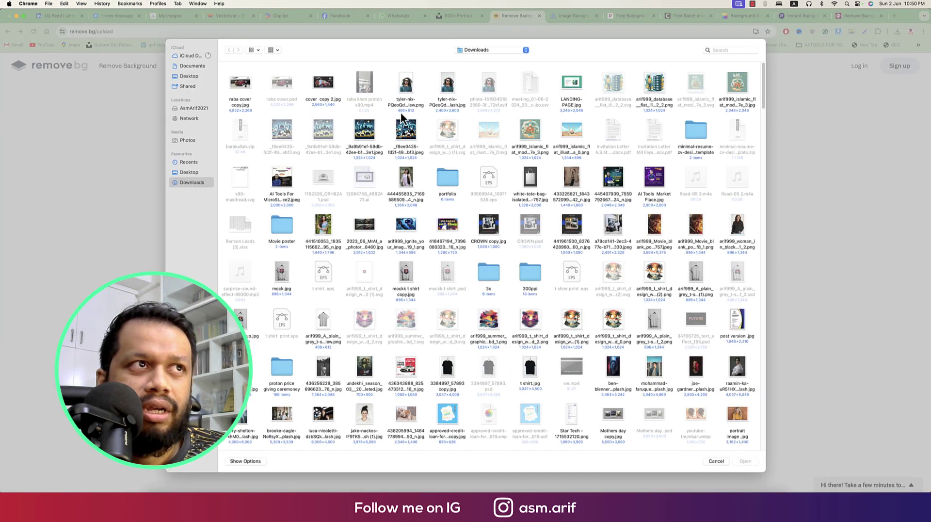
{"action": "left_click", "coordinate": [452, 86]}
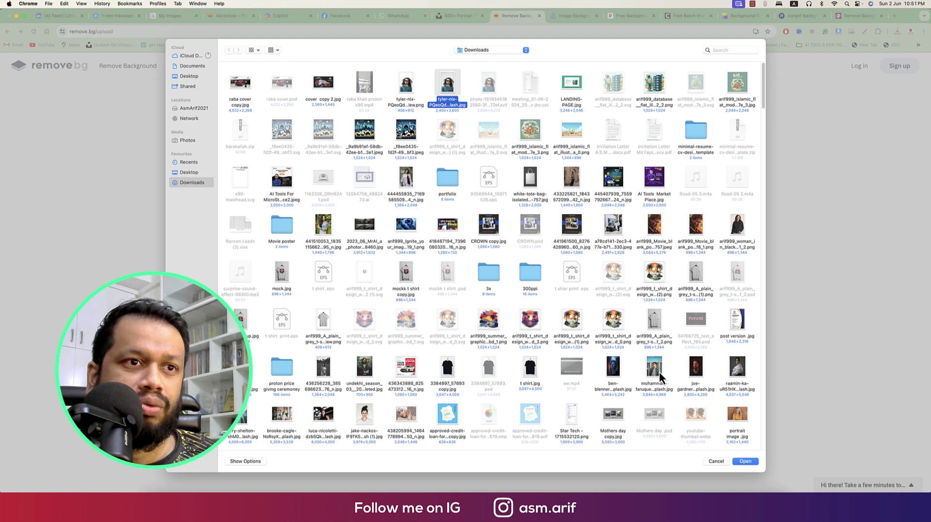
{"action": "left_click", "coordinate": [750, 464]}
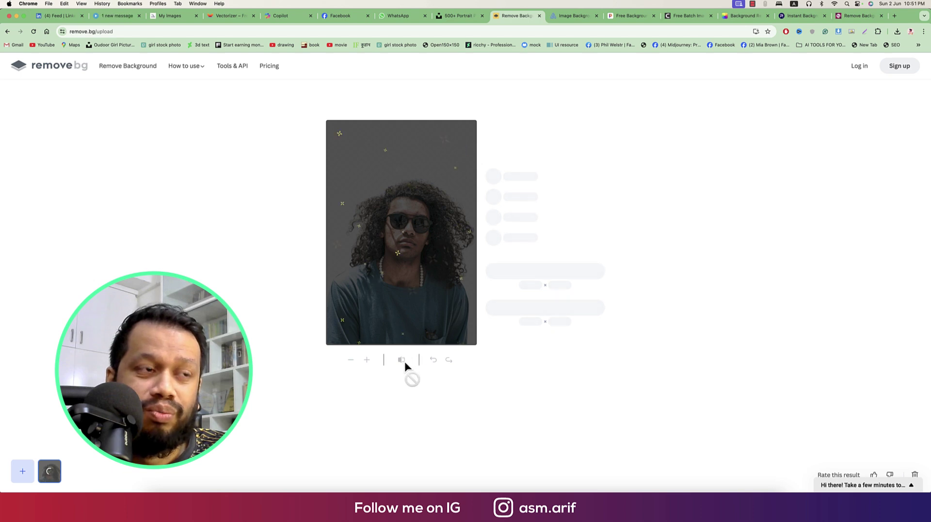
Toggle between the man's transparent cutout and the original photo, then bring Photoshop forward
{"action": "left_click", "coordinate": [34, 32]}
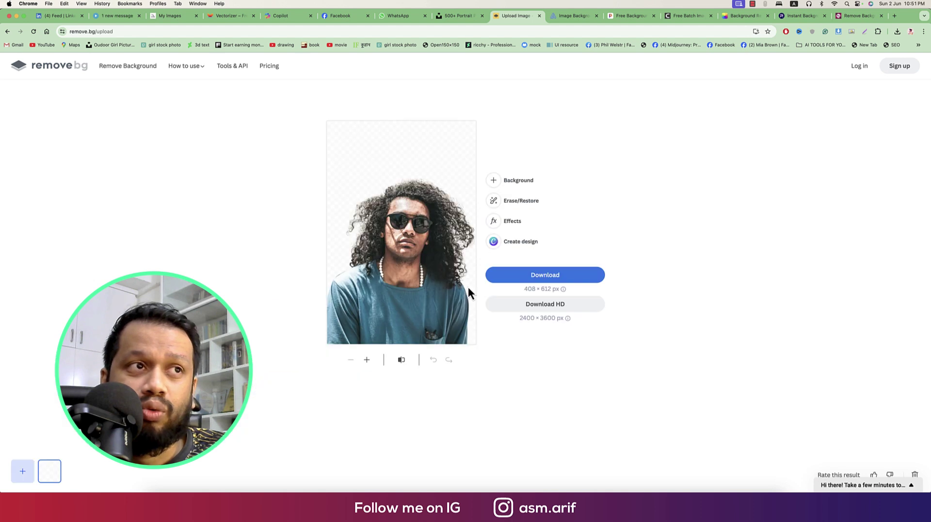
{"action": "left_click", "coordinate": [402, 362]}
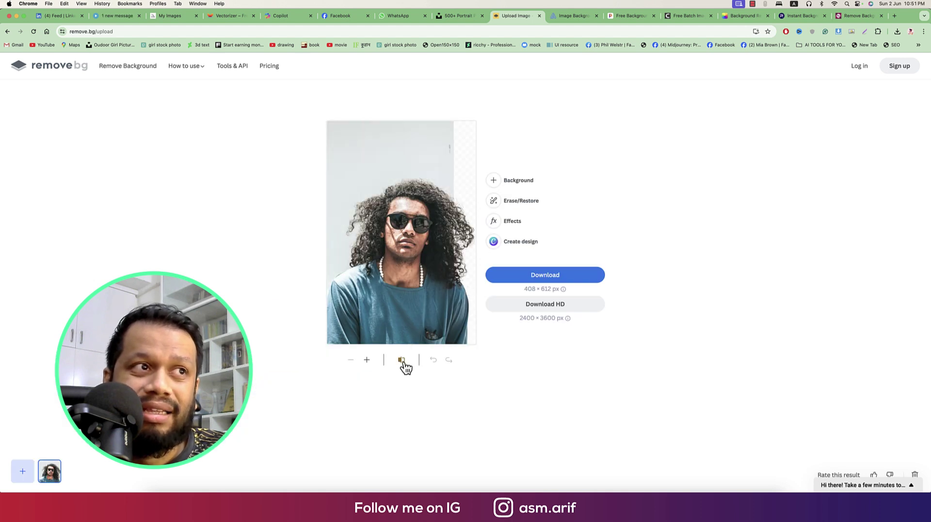
{"action": "left_click", "coordinate": [402, 360]}
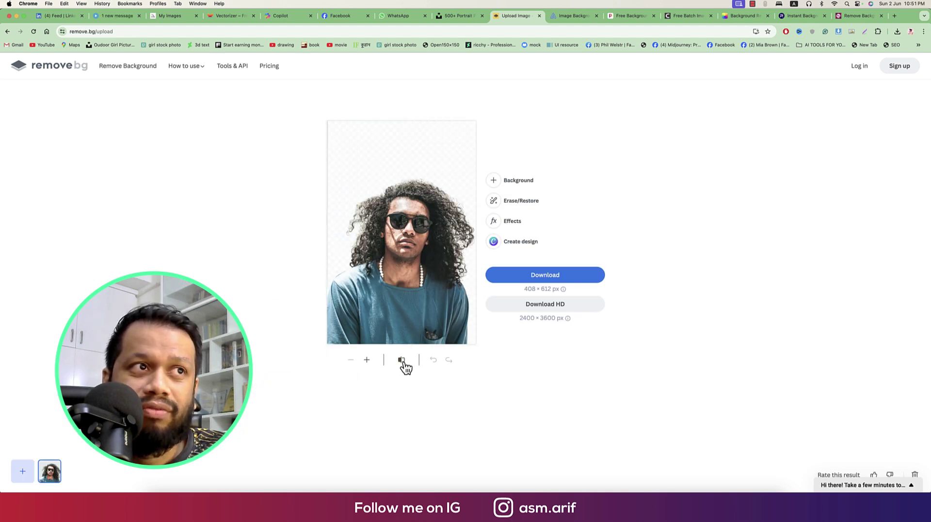
{"action": "left_click", "coordinate": [403, 361]}
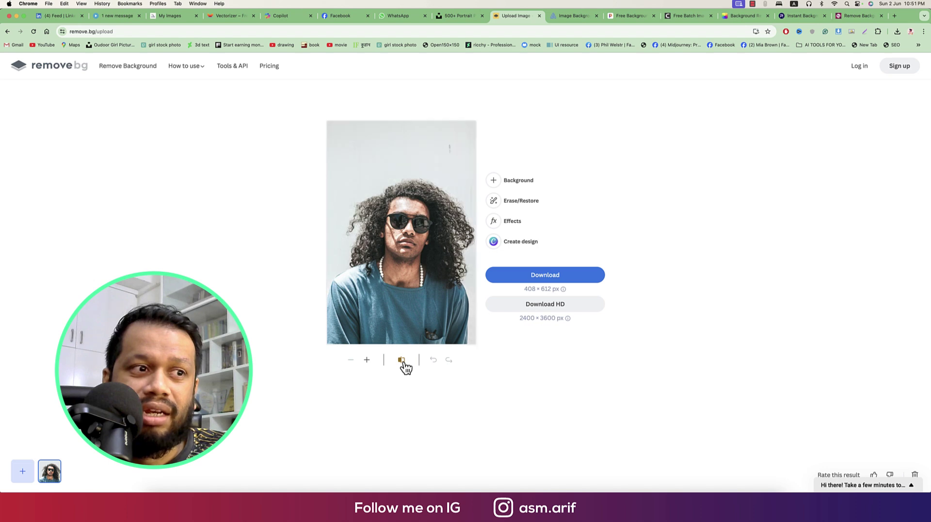
{"action": "left_click", "coordinate": [451, 485]}
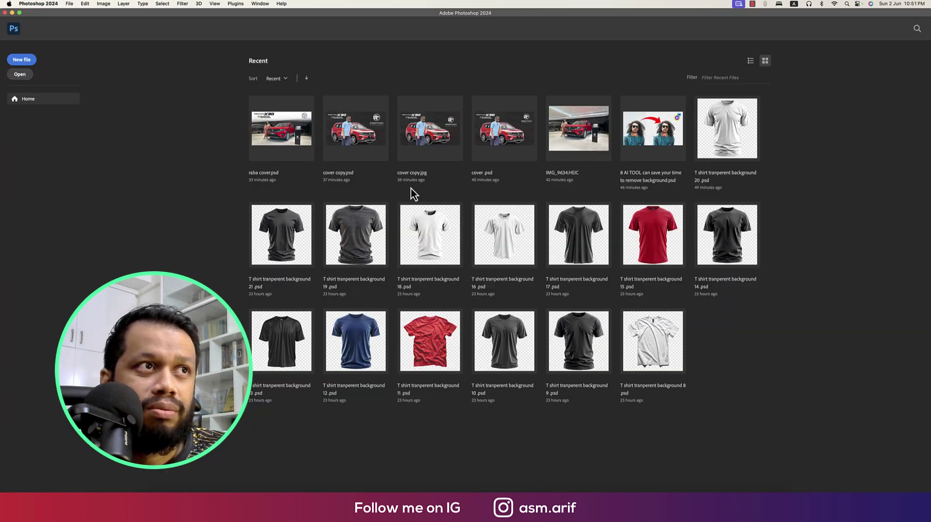
Dismiss Photoshop's file-open dialog, revisit the remove.bg cutout page, then return to Photoshop
{"action": "key", "text": "super+o"}
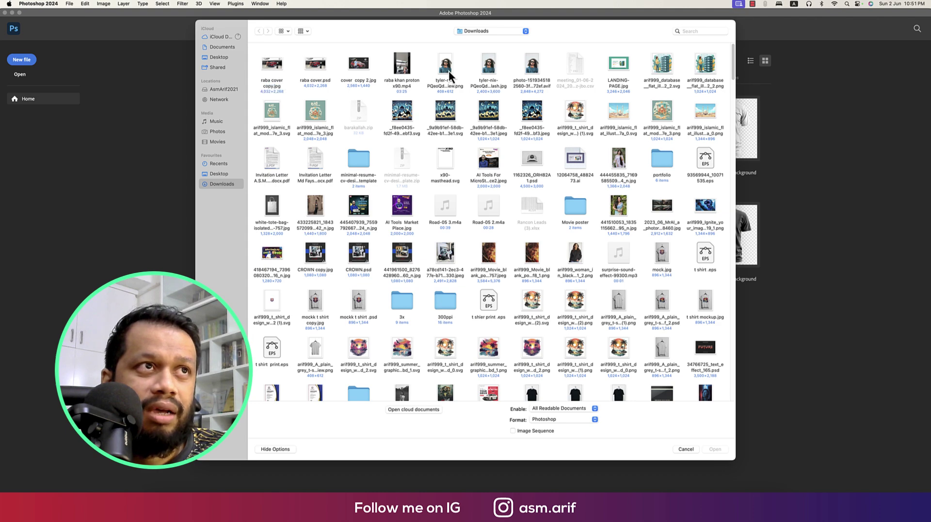
{"action": "key", "text": "Escape"}
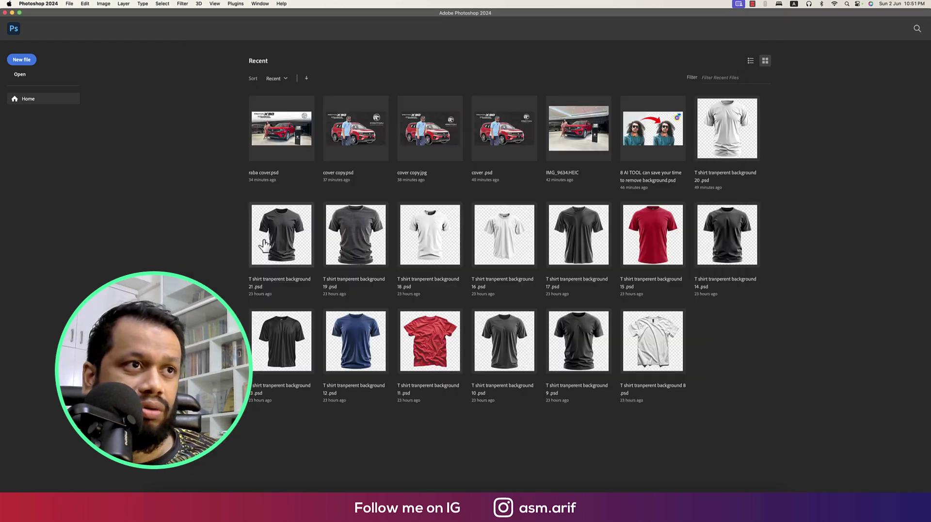
{"action": "key", "text": "ctrl+Up"}
{"action": "left_click", "coordinate": [316, 163]}
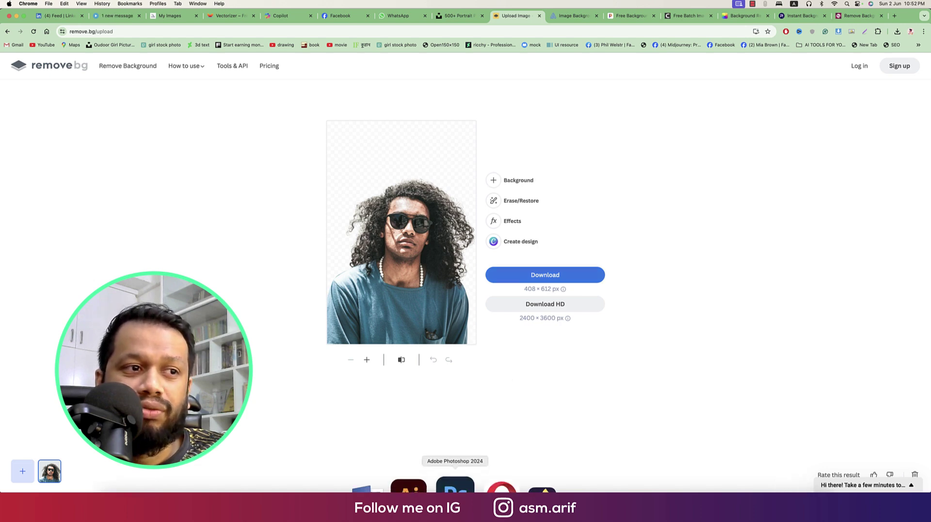
{"action": "left_click", "coordinate": [455, 499]}
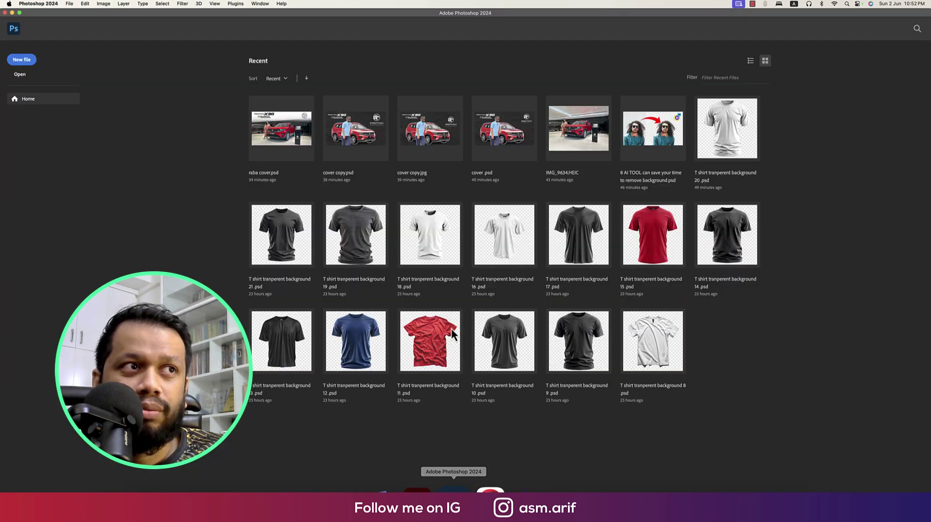
Create a new 2000 × 2000 px document and unlock its background as Layer 0
{"action": "left_click", "coordinate": [25, 60]}
{"action": "double_click", "coordinate": [320, 196]}
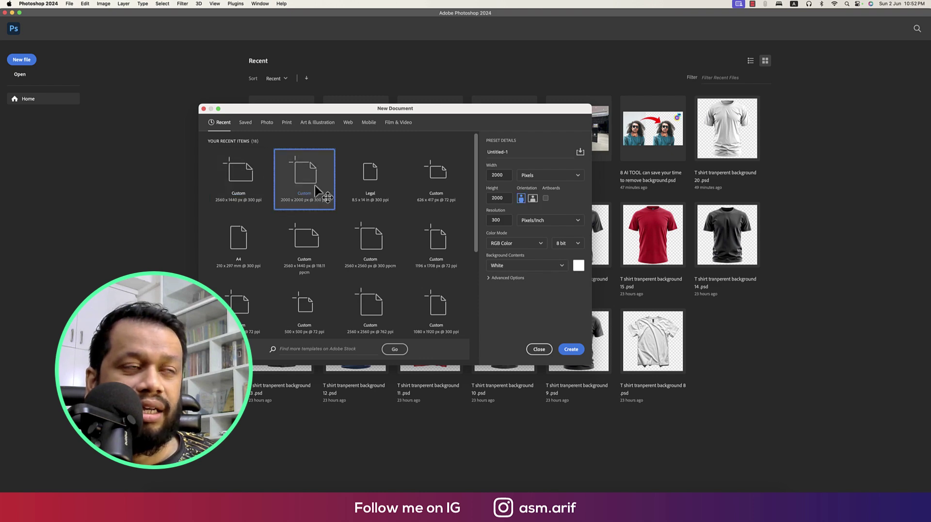
{"action": "left_click", "coordinate": [917, 281]}
Add a black (000000) Solid Color fill layer above Layer 0
{"action": "left_click", "coordinate": [888, 486]}
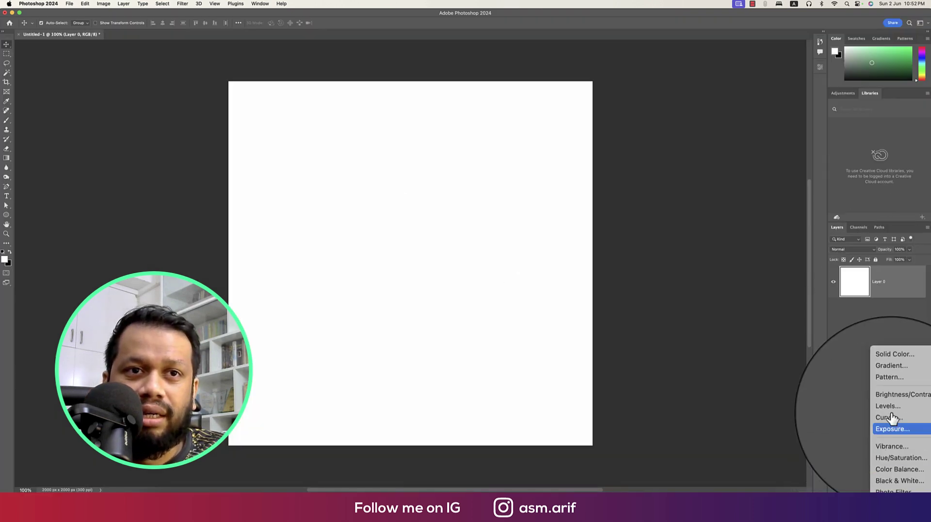
{"action": "left_click", "coordinate": [893, 376]}
{"action": "left_click_drag", "start_coordinate": [561, 222], "coordinate": [577, 218]}
{"action": "left_click", "coordinate": [744, 120]}
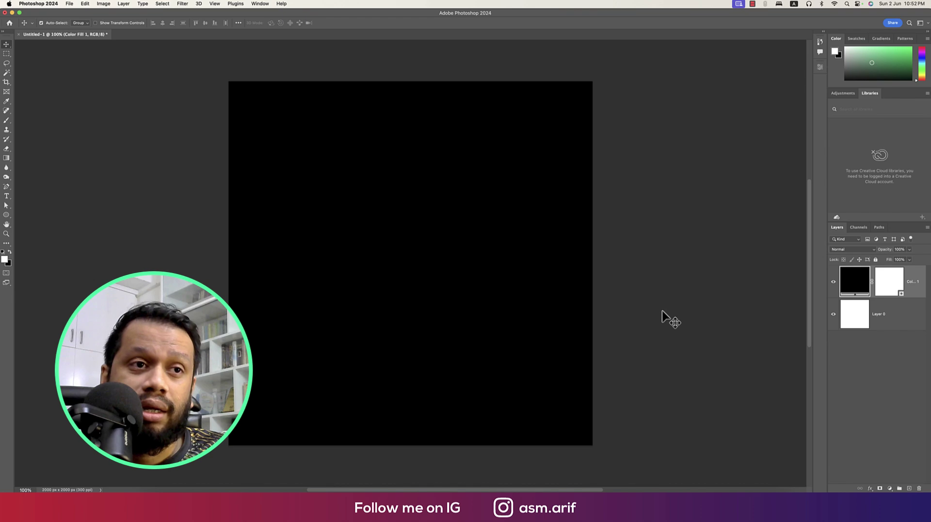
{"action": "left_click", "coordinate": [70, 5]}
Place the removebg-preview PNG cutout above the fill, then open Color Fill 1's colour settings
{"action": "left_click", "coordinate": [109, 163]}
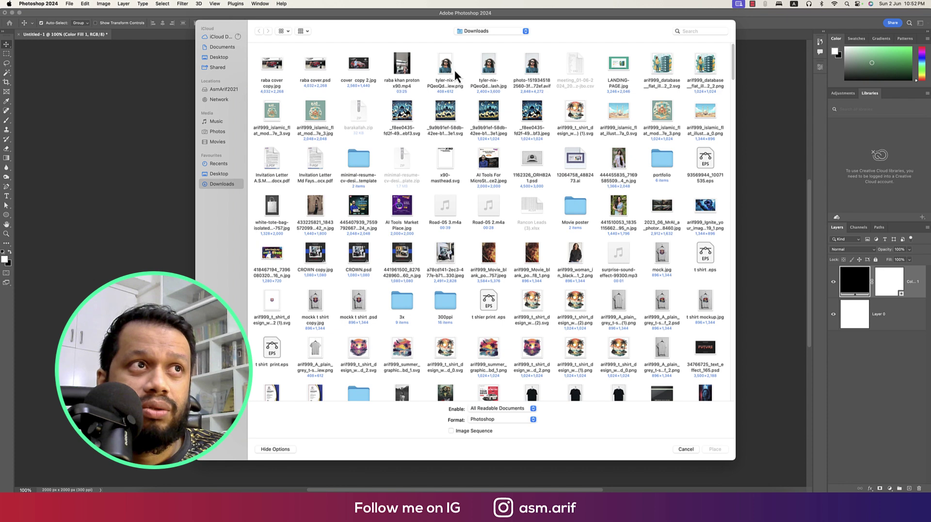
{"action": "left_click", "coordinate": [445, 65]}
{"action": "double_click", "coordinate": [446, 65]}
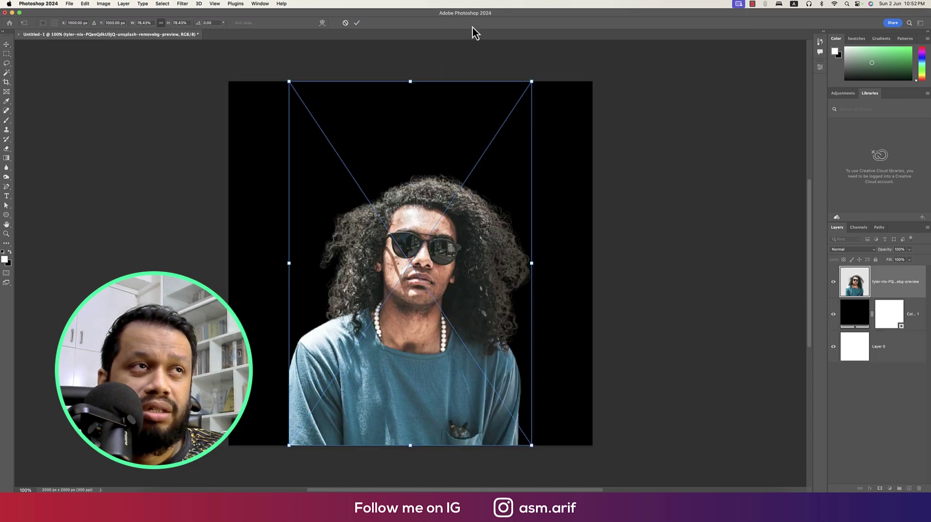
{"action": "left_click", "coordinate": [357, 23]}
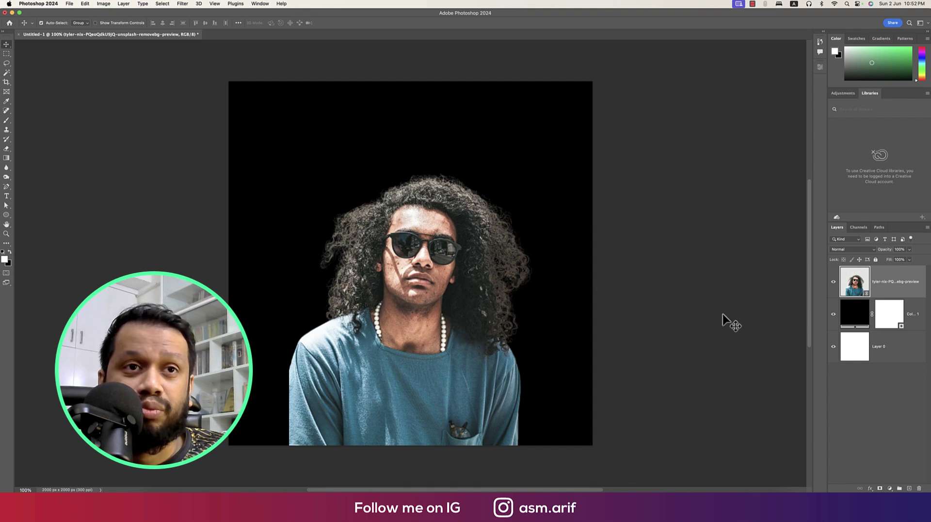
{"action": "left_click", "coordinate": [847, 320]}
{"action": "double_click", "coordinate": [848, 321]}
Try fill colours sampled from the man's shirt, hair, forehead and neck, then cancel to keep black
{"action": "left_click", "coordinate": [479, 388]}
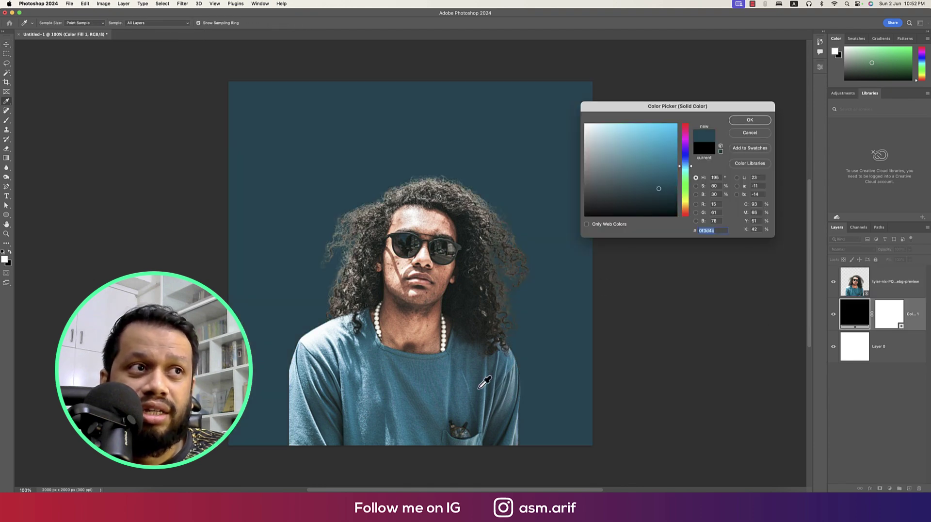
{"action": "left_click", "coordinate": [490, 325]}
{"action": "left_click", "coordinate": [421, 230]}
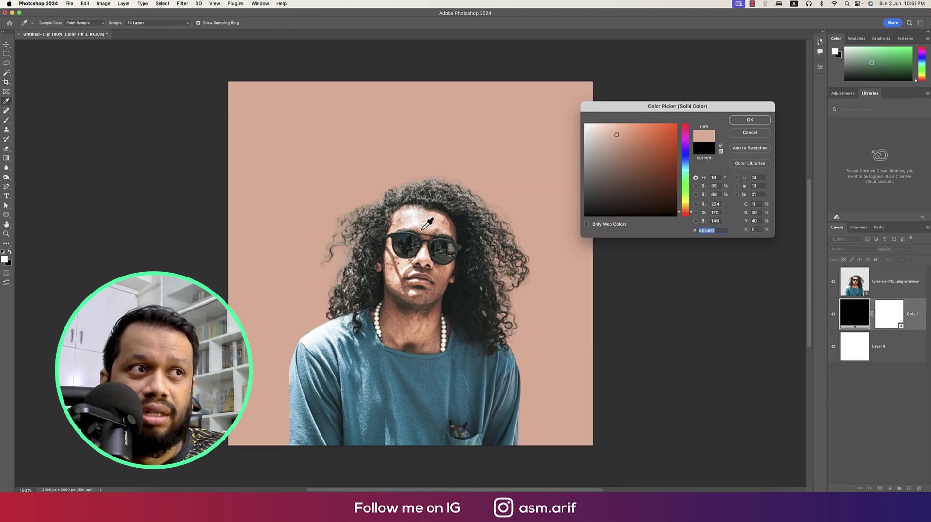
{"action": "left_click", "coordinate": [420, 221]}
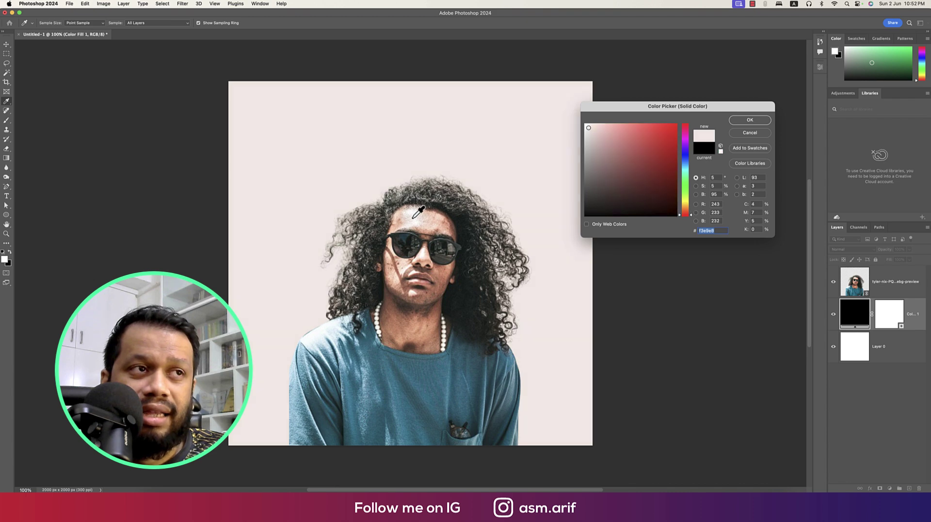
{"action": "left_click", "coordinate": [404, 317]}
{"action": "left_click", "coordinate": [410, 341]}
{"action": "left_click", "coordinate": [462, 385]}
{"action": "left_click", "coordinate": [503, 394]}
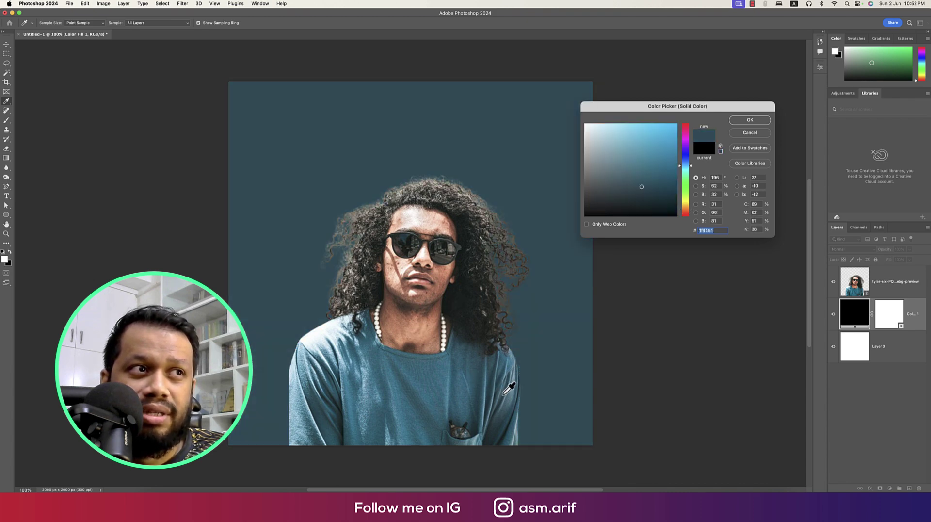
{"action": "left_click", "coordinate": [747, 132]}
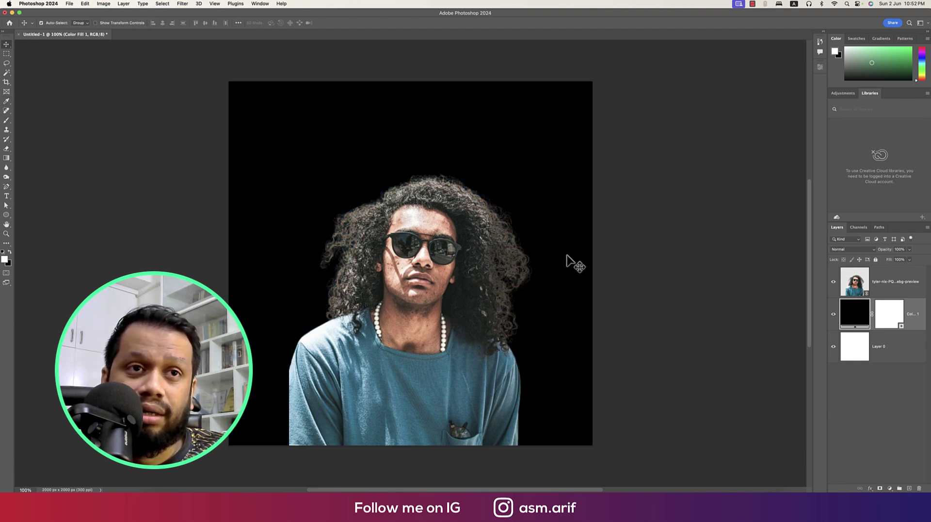
Upload a woman's portrait from Downloads to removal.ai for background removal
{"action": "key", "text": "ctrl+Up"}
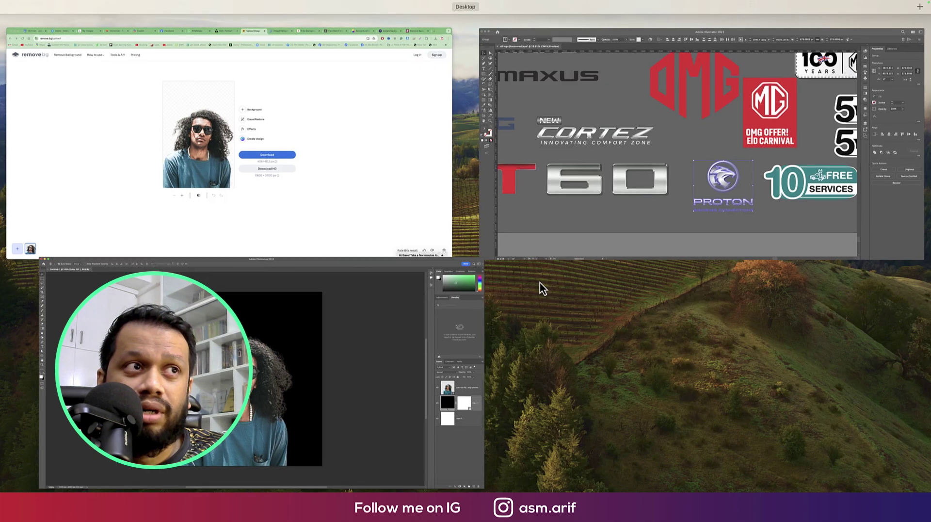
{"action": "left_click", "coordinate": [388, 148]}
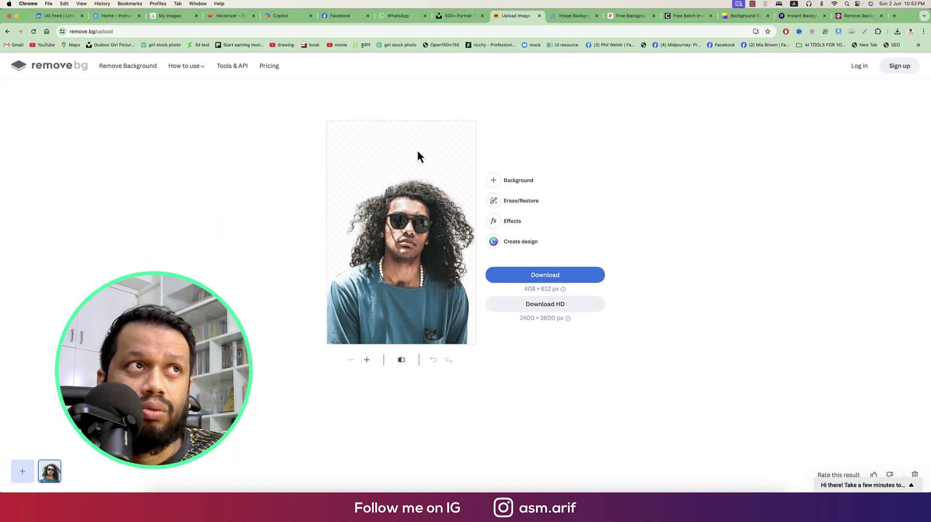
{"action": "left_click", "coordinate": [570, 18]}
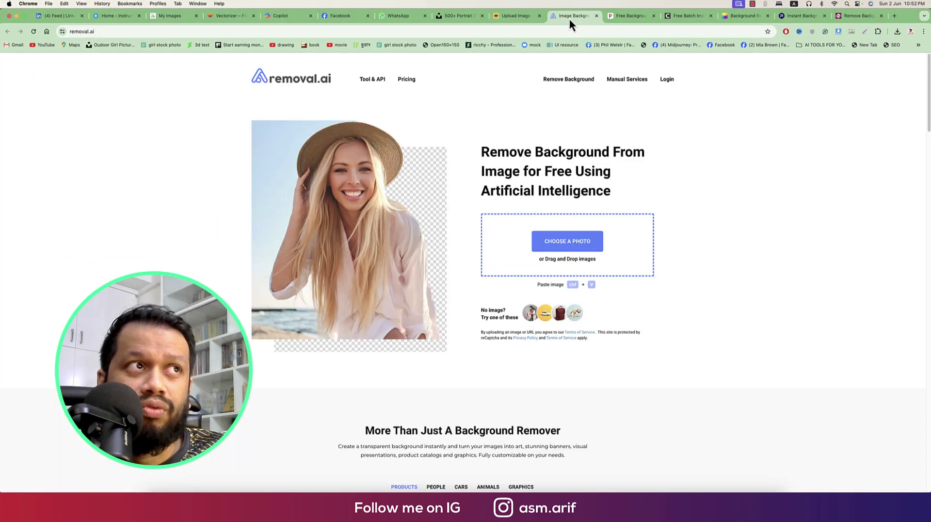
{"action": "left_click", "coordinate": [564, 241]}
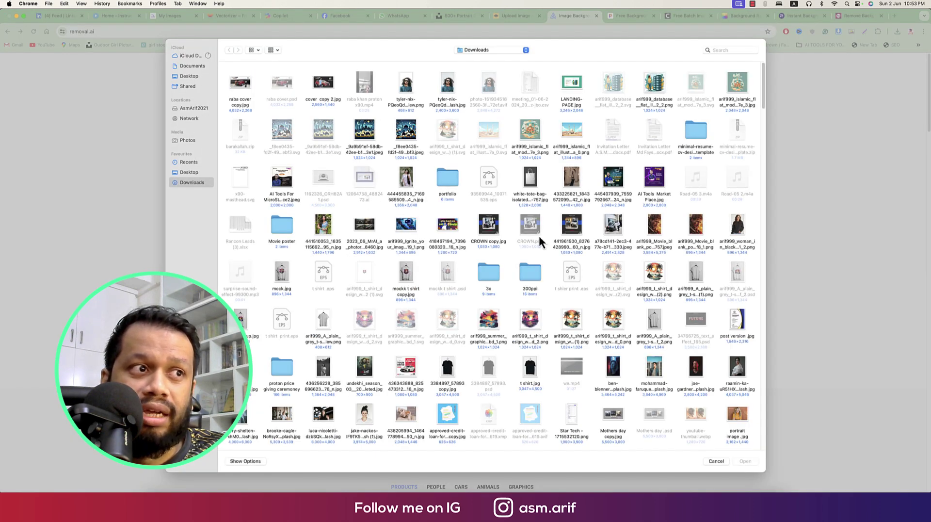
{"action": "scroll", "coordinate": [499, 245], "scroll_direction": "down", "scroll_amount": 5}
{"action": "double_click", "coordinate": [489, 187]}
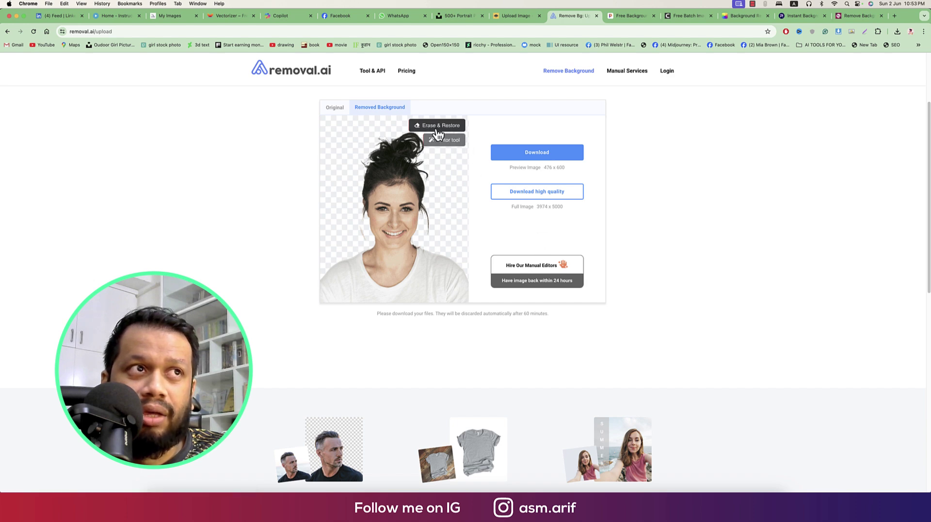
Check removal.ai's 476 × 600 and 3974 × 5000 size options, then move to the Pixelcut tab
{"action": "left_click", "coordinate": [458, 150]}
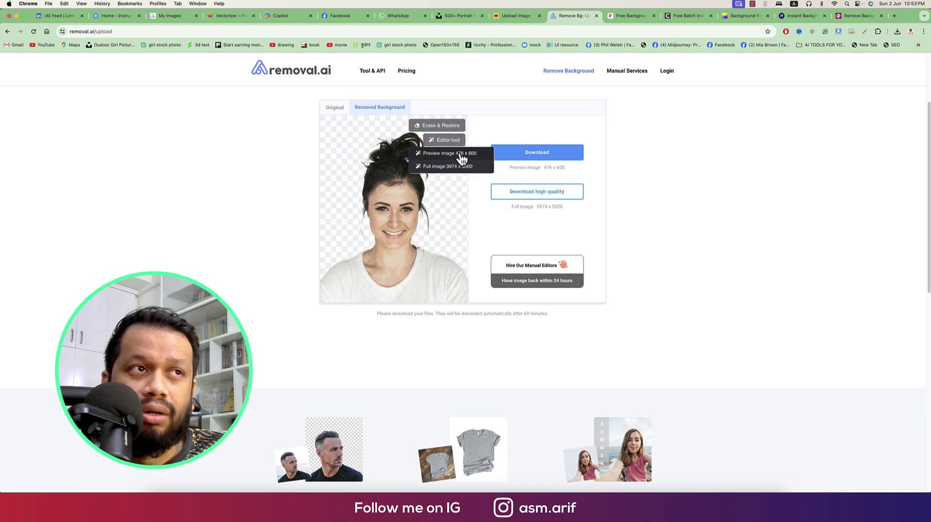
{"action": "left_click", "coordinate": [480, 206]}
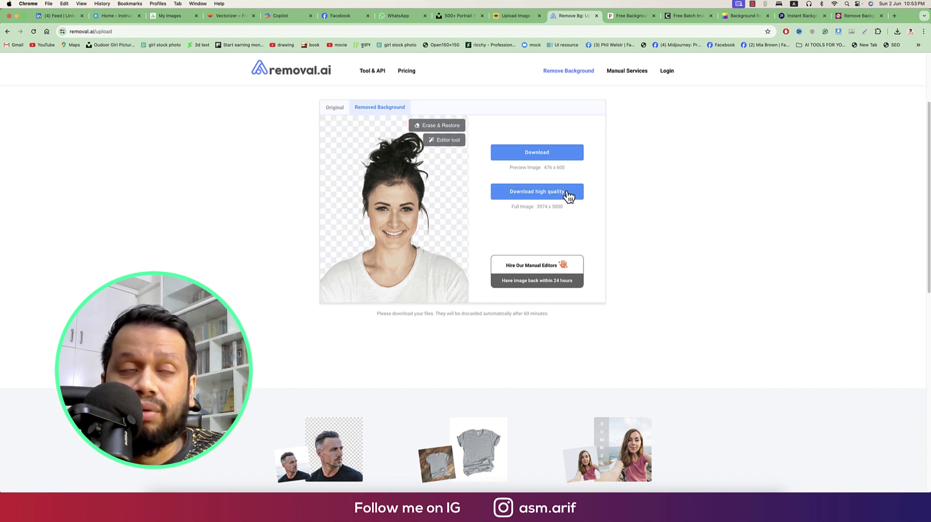
{"action": "left_click", "coordinate": [625, 19]}
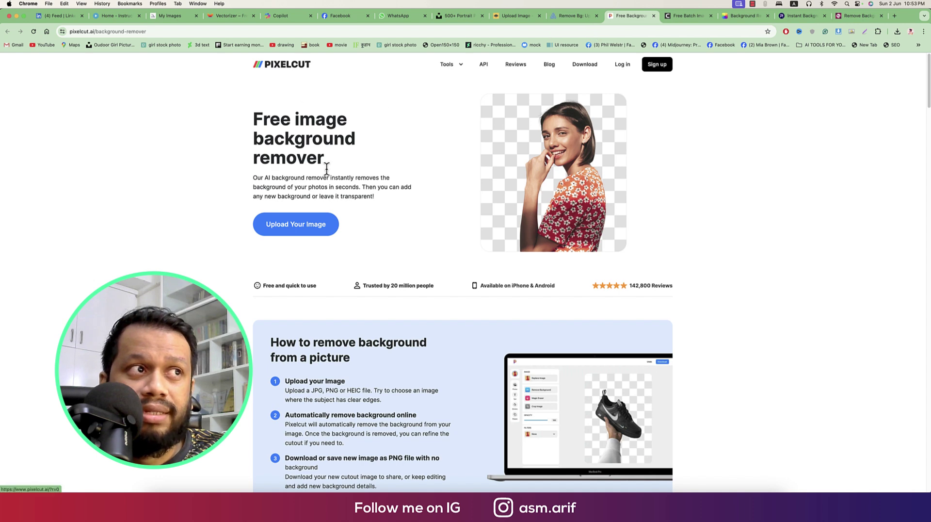
Upload the T-shirt mockup portrait screenshot from Downloads to Pixelcut's background remover
{"action": "left_click", "coordinate": [322, 228]}
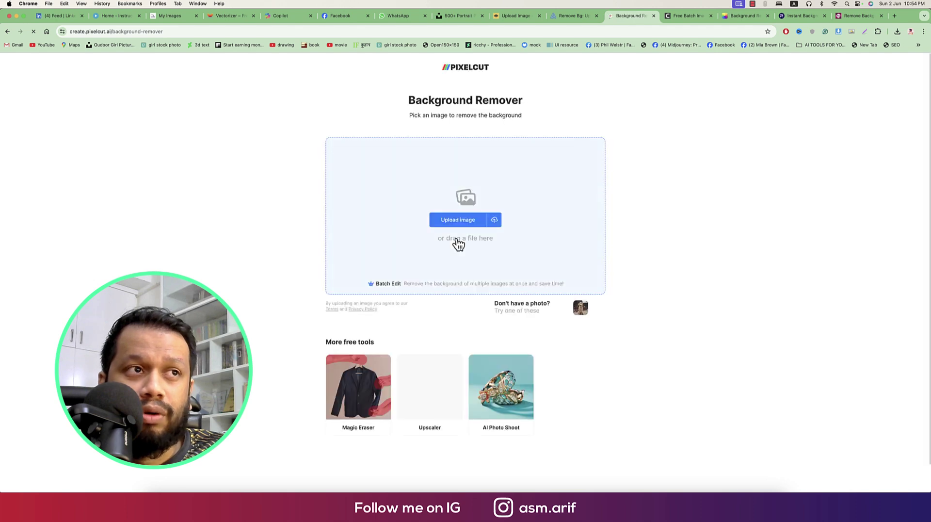
{"action": "left_click", "coordinate": [464, 222]}
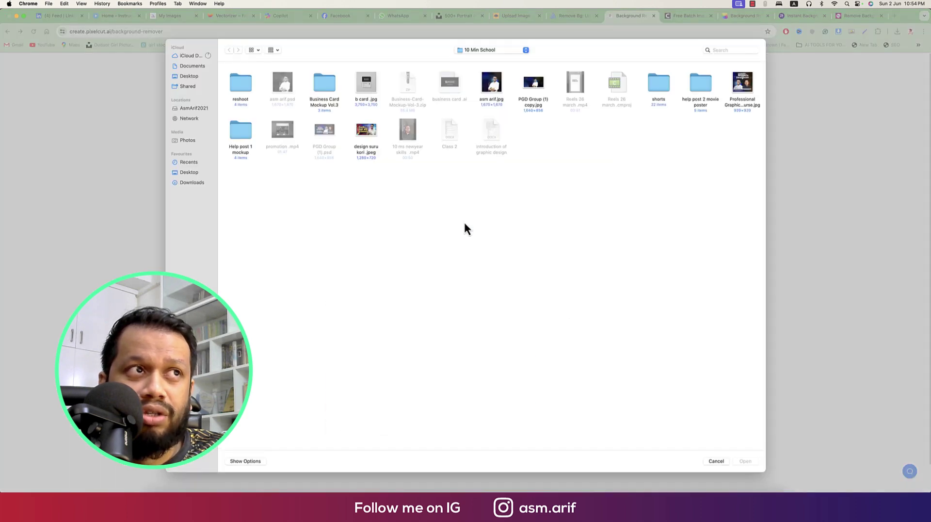
{"action": "left_click", "coordinate": [194, 182]}
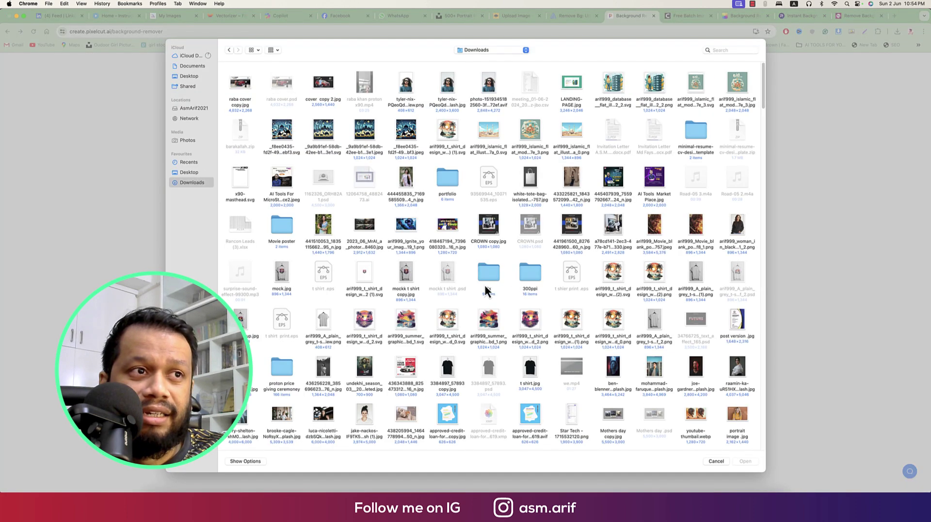
{"action": "scroll", "coordinate": [510, 290], "scroll_direction": "down", "scroll_amount": 10}
{"action": "scroll", "coordinate": [510, 290], "scroll_direction": "down", "scroll_amount": 15}
{"action": "left_click", "coordinate": [406, 345]}
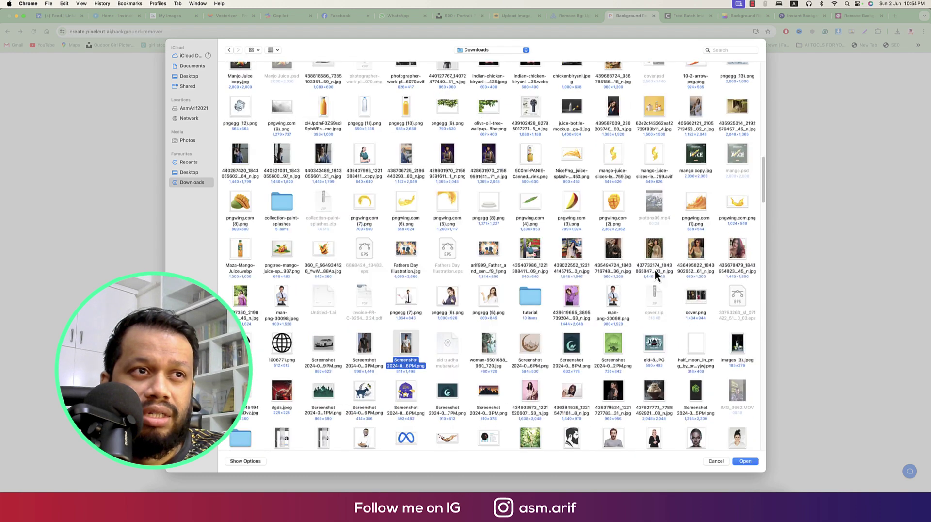
{"action": "left_click", "coordinate": [745, 462]}
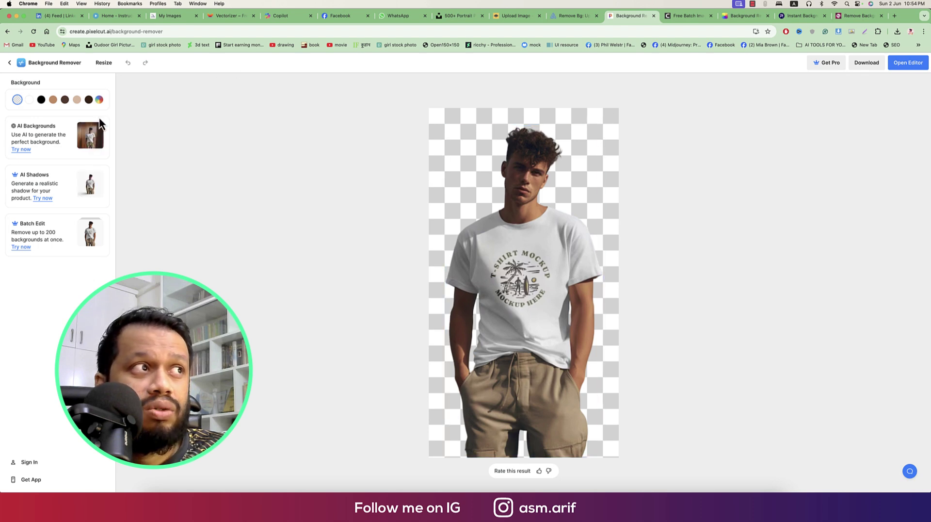
Try brown, beige, dark brown and black backgrounds, then set a custom pale pink R255 G245 B245
{"action": "left_click", "coordinate": [53, 100]}
{"action": "left_click", "coordinate": [76, 100]}
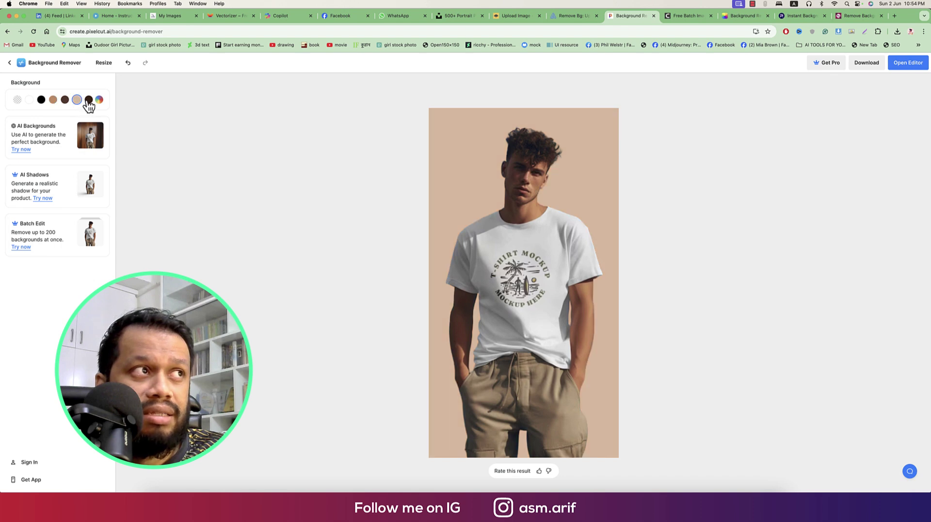
{"action": "left_click", "coordinate": [88, 100]}
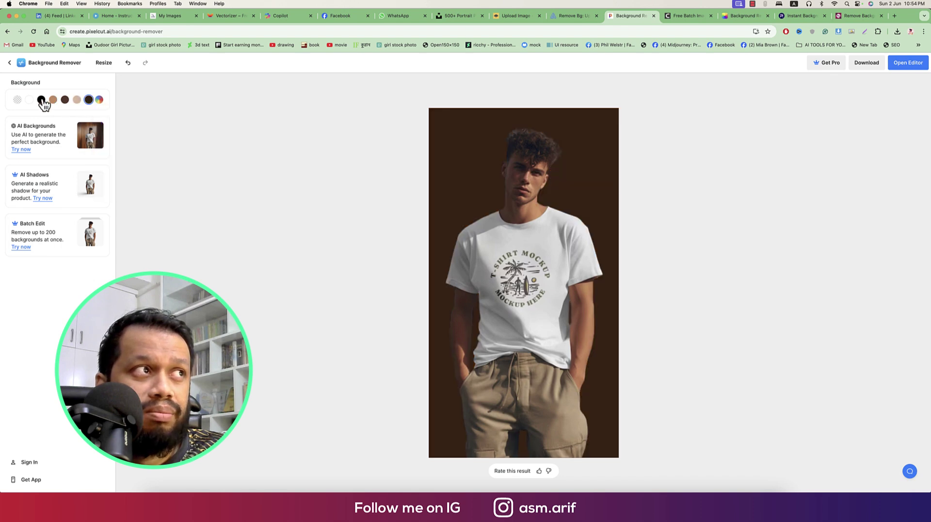
{"action": "left_click", "coordinate": [41, 100]}
{"action": "left_click", "coordinate": [99, 100]}
{"action": "left_click", "coordinate": [148, 141]}
{"action": "left_click_drag", "start_coordinate": [160, 131], "coordinate": [100, 107]}
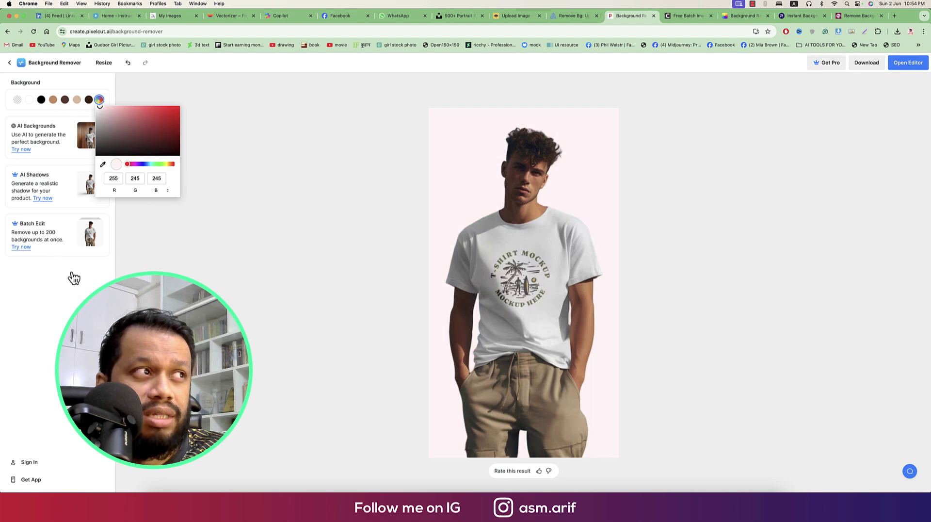
Discard the current Pixelcut result and upload the curly-haired sunglasses portrait
{"action": "left_click", "coordinate": [9, 62]}
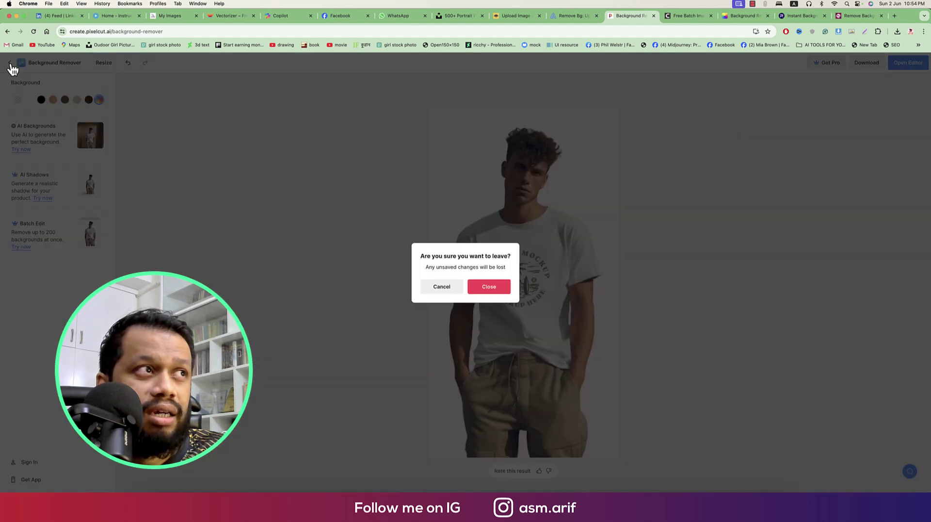
{"action": "left_click", "coordinate": [484, 291]}
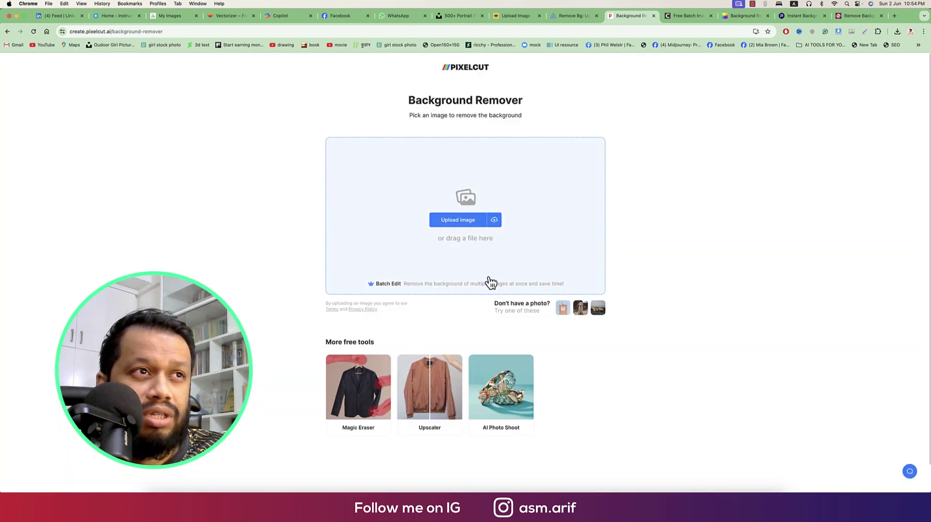
{"action": "left_click", "coordinate": [472, 228]}
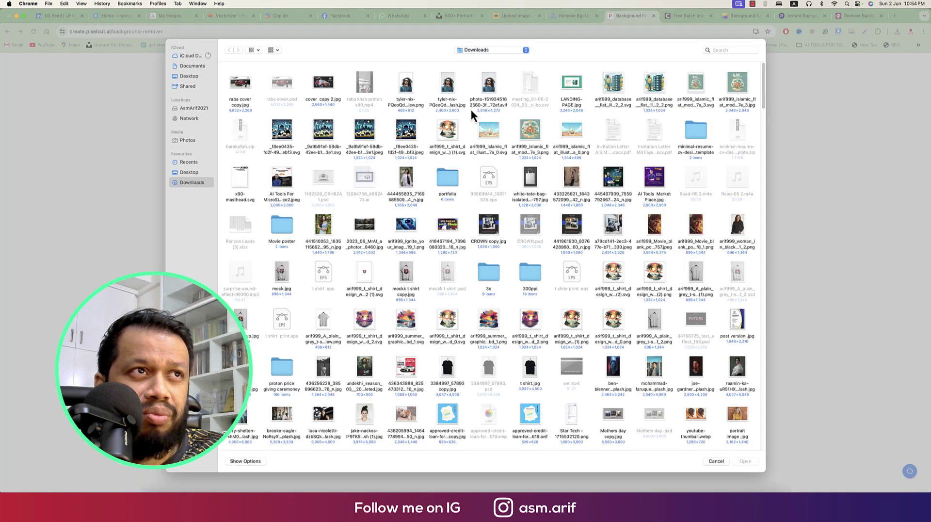
{"action": "double_click", "coordinate": [453, 91]}
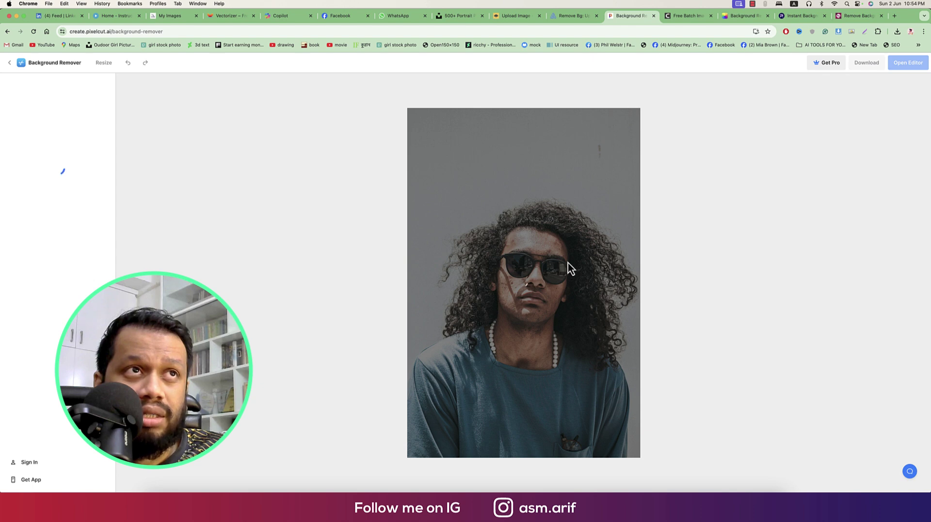
Upload the same portrait to removal.ai, then go back to the Pixelcut cutout
{"action": "left_click", "coordinate": [573, 16]}
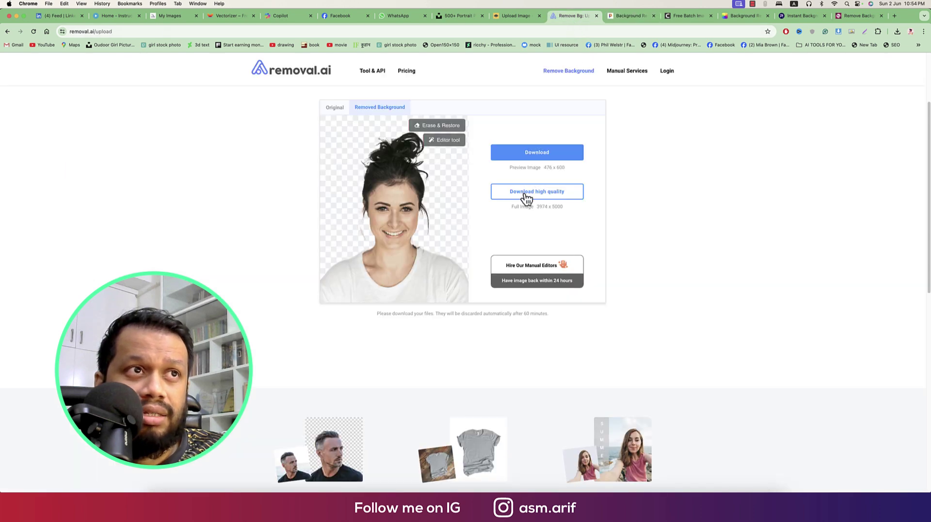
{"action": "left_click", "coordinate": [307, 73]}
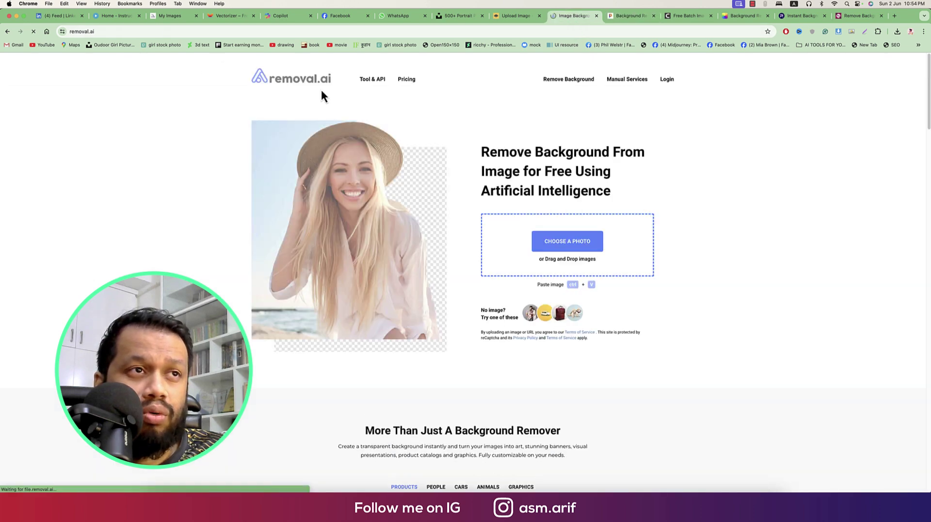
{"action": "left_click", "coordinate": [570, 241]}
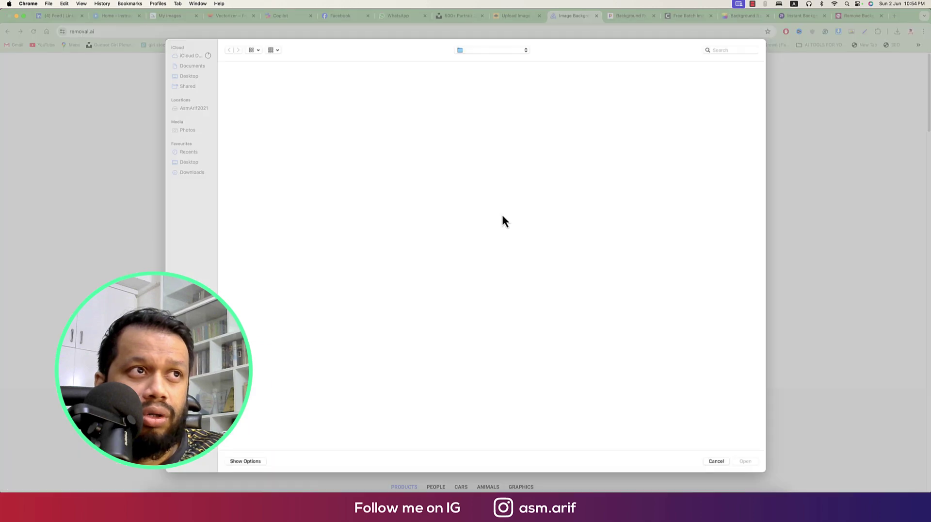
{"action": "double_click", "coordinate": [452, 89]}
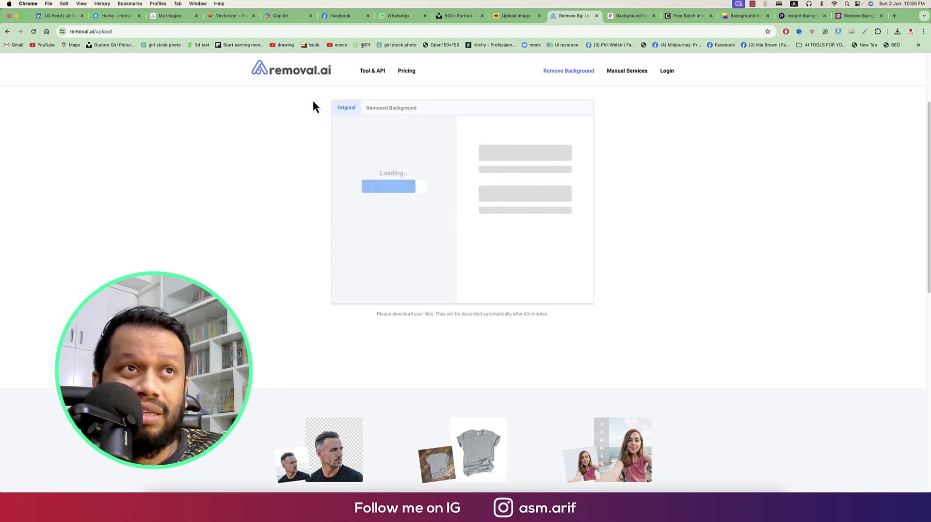
{"action": "left_click", "coordinate": [519, 19]}
{"action": "left_click", "coordinate": [582, 18]}
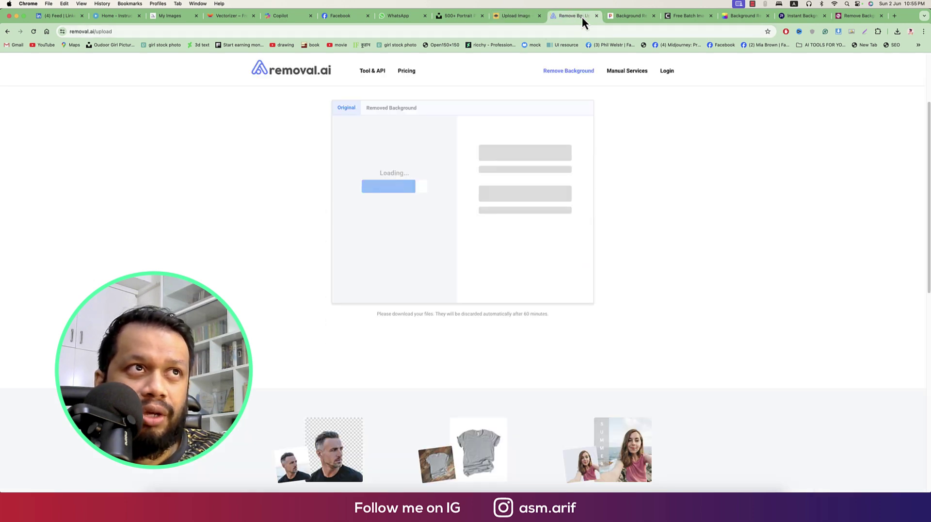
{"action": "left_click", "coordinate": [624, 16]}
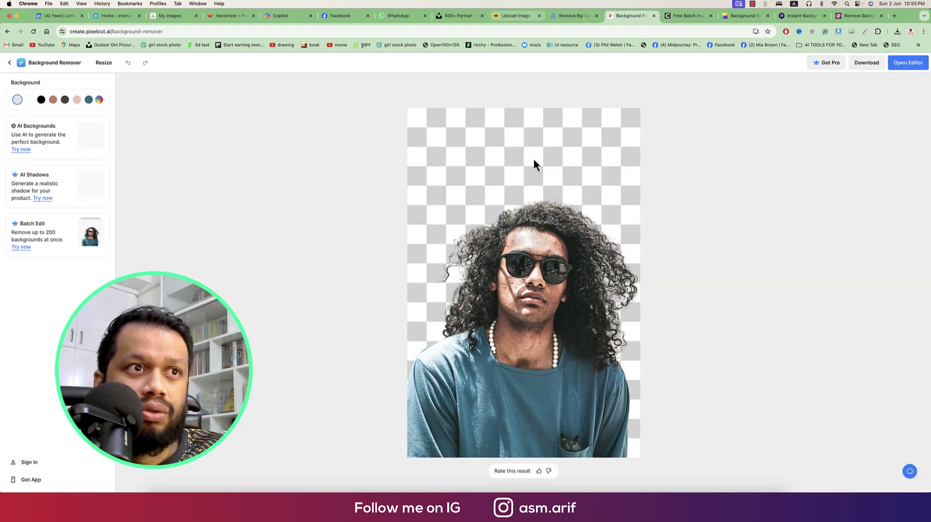
Save Pixelcut's free standard-quality cutout as a 1,318 KB PNG and dismiss the upgrade offer
{"action": "left_click", "coordinate": [568, 17]}
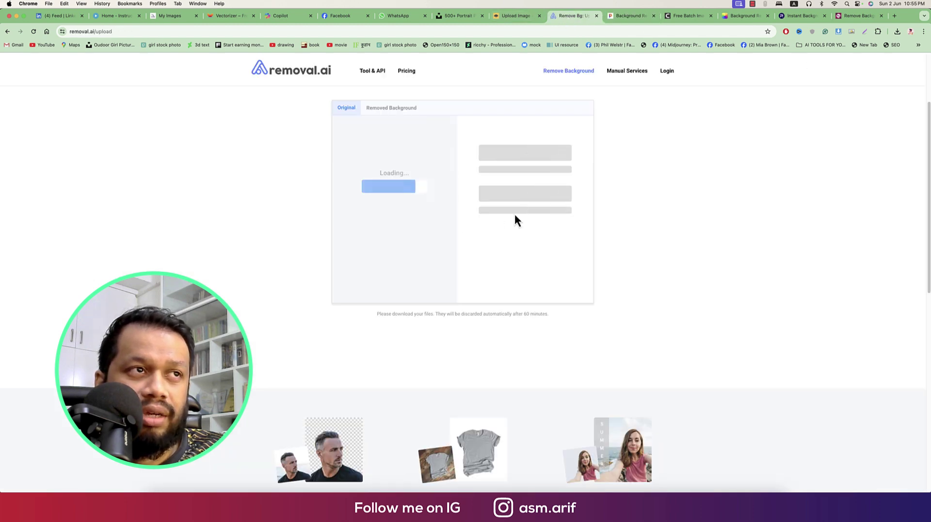
{"action": "left_click", "coordinate": [630, 16]}
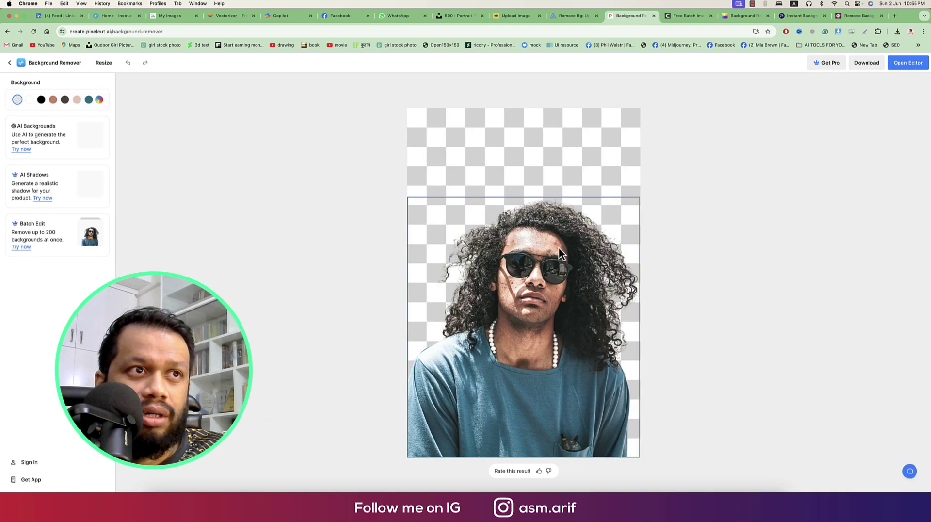
{"action": "left_click", "coordinate": [866, 65]}
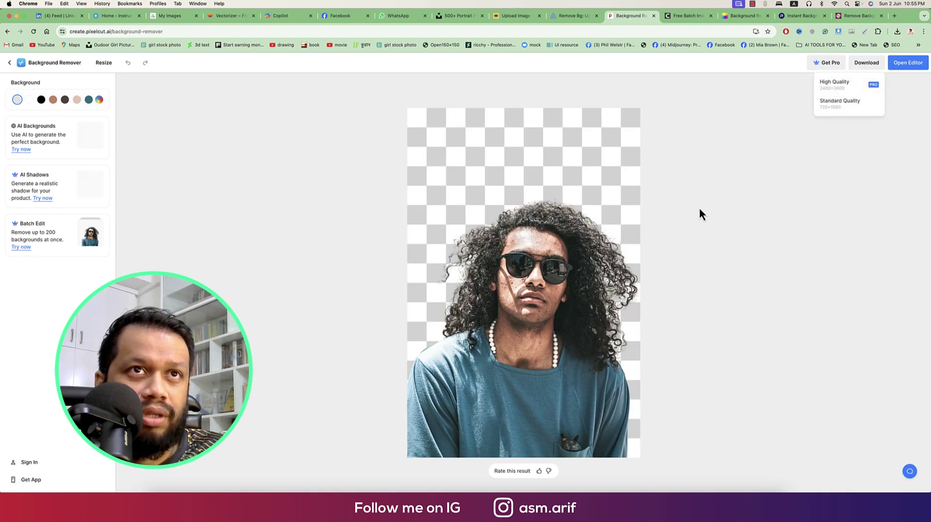
{"action": "left_click", "coordinate": [829, 103]}
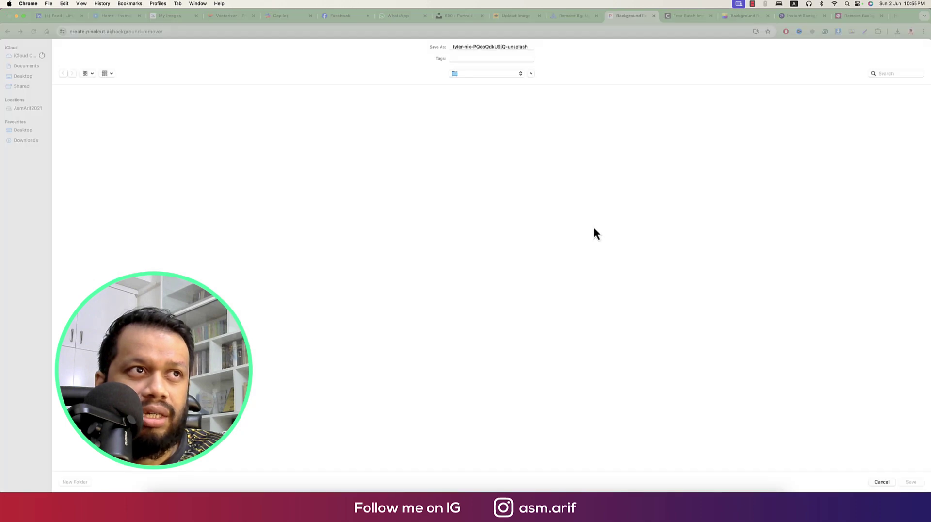
{"action": "left_click", "coordinate": [914, 483]}
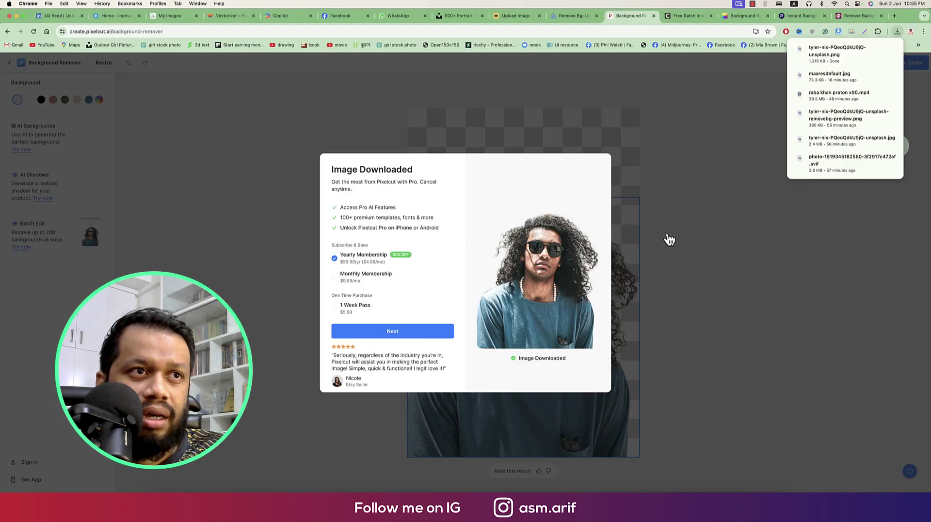
{"action": "left_click", "coordinate": [736, 216]}
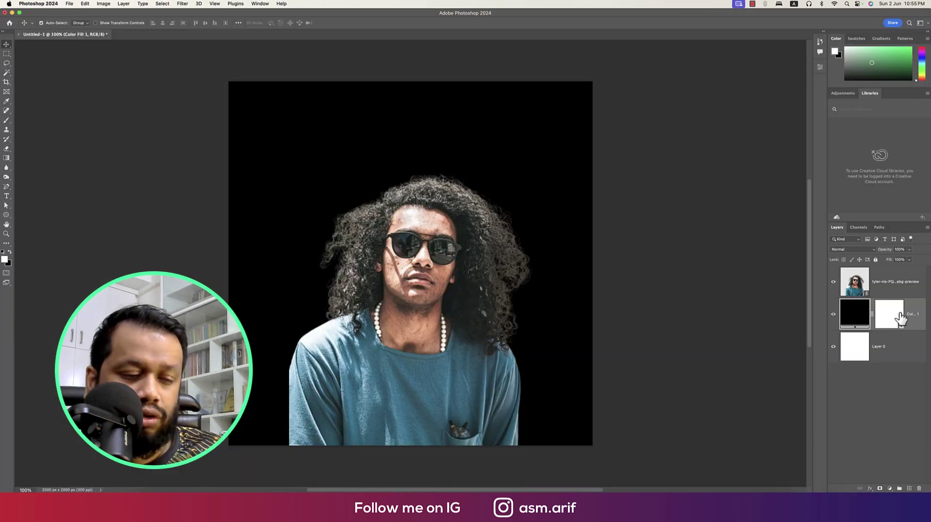
Delete the previous cutout layer, place the Pixelcut cutout, then undo that placement
{"action": "left_click", "coordinate": [887, 288]}
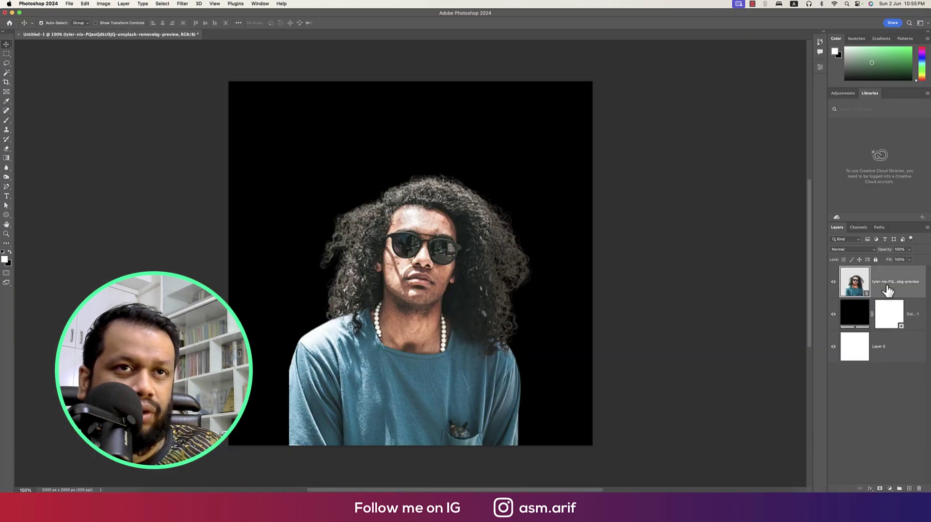
{"action": "key", "text": "Delete"}
{"action": "left_click", "coordinate": [69, 3]}
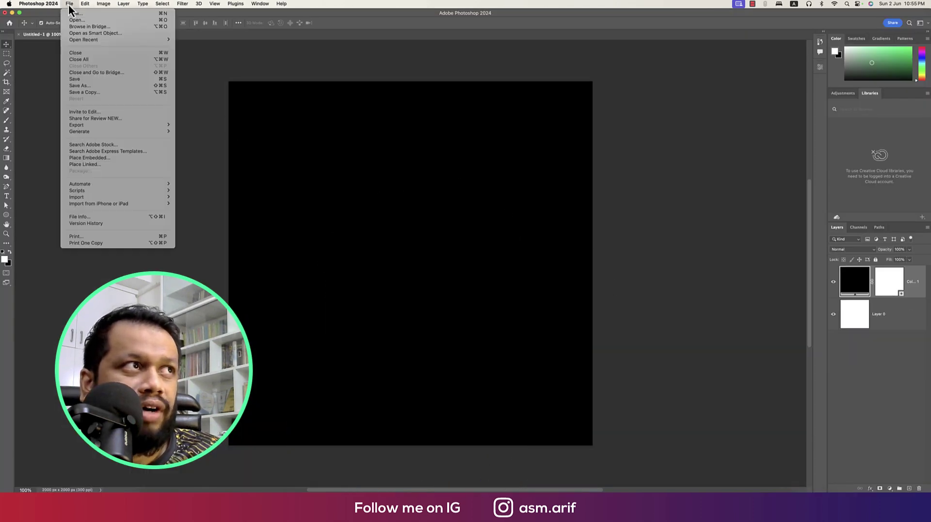
{"action": "left_click", "coordinate": [83, 161]}
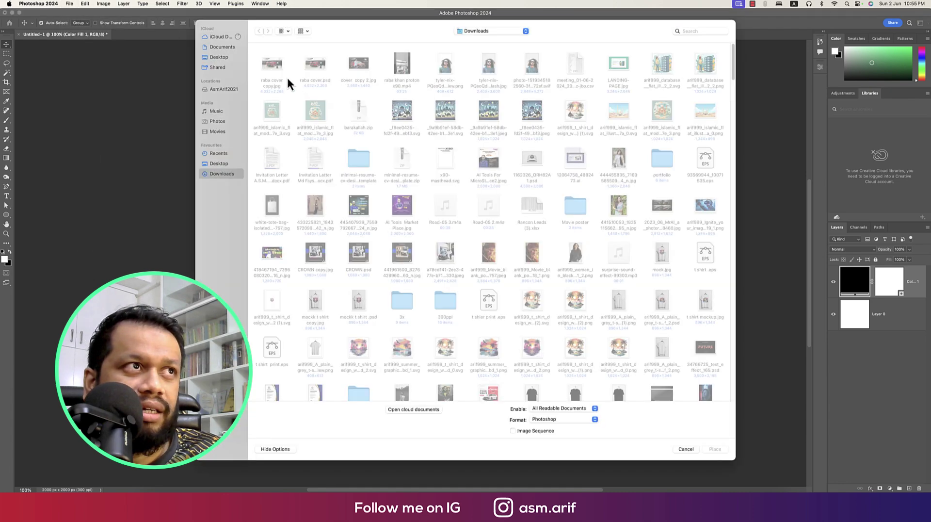
{"action": "left_click", "coordinate": [273, 68]}
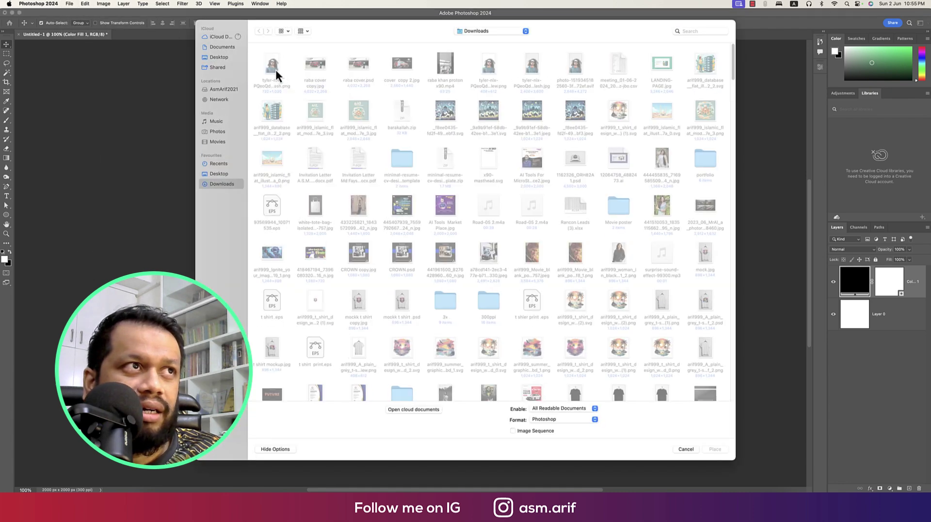
{"action": "double_click", "coordinate": [275, 69]}
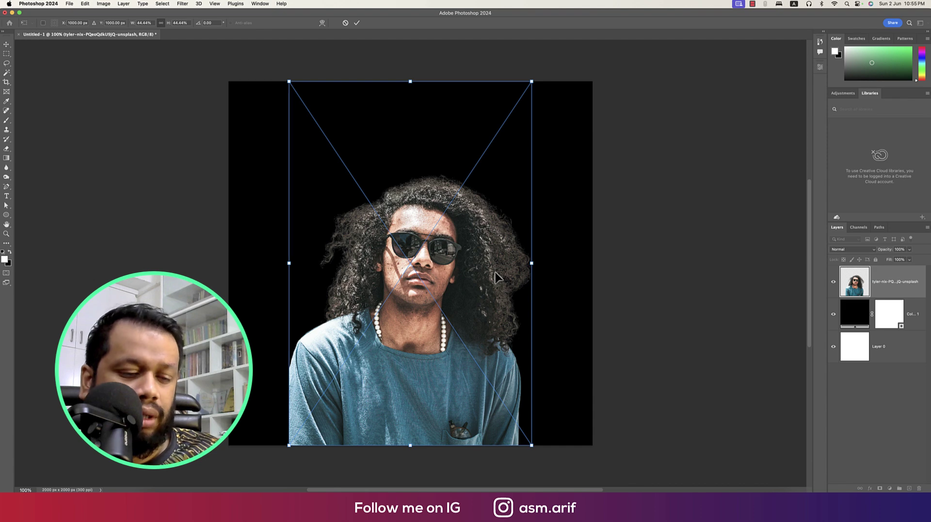
{"action": "key", "text": "Return"}
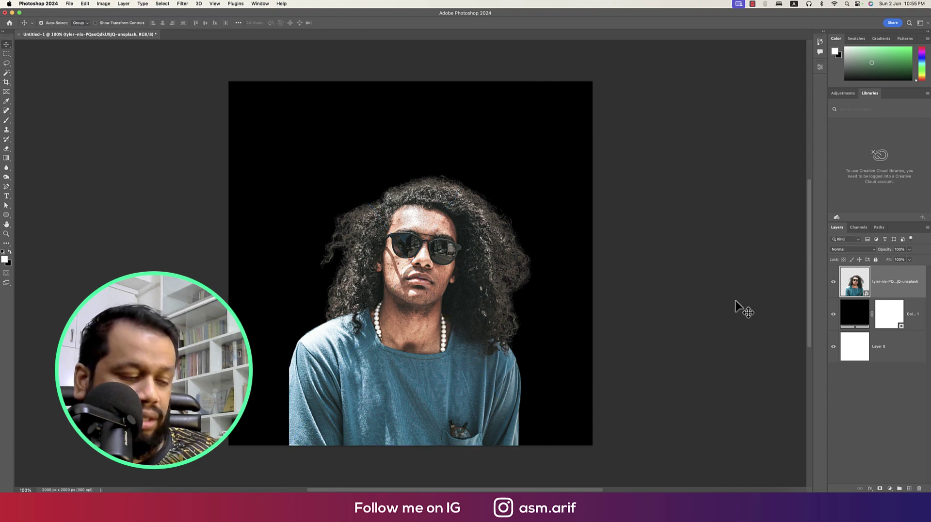
{"action": "key", "text": "super+z"}
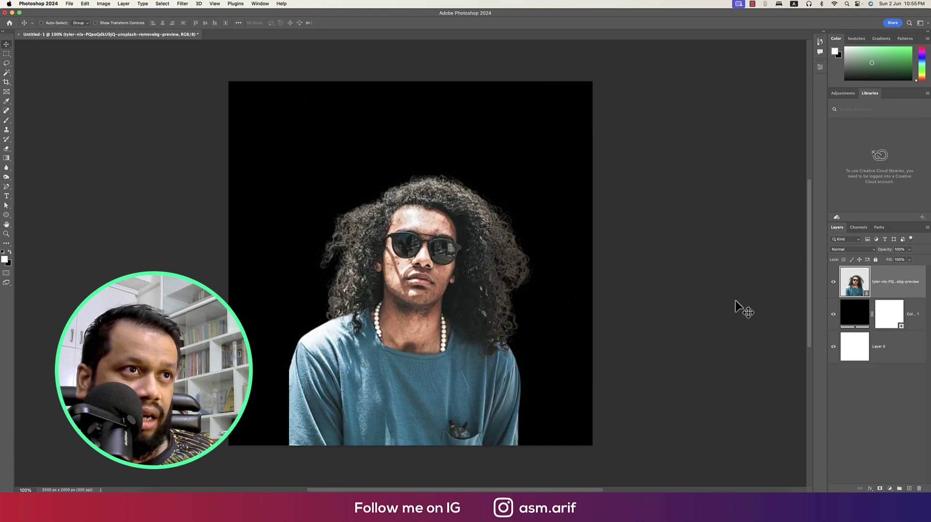
Place the downloaded Pixelcut cutout as an embedded layer over the black canvas
{"action": "left_click", "coordinate": [70, 4]}
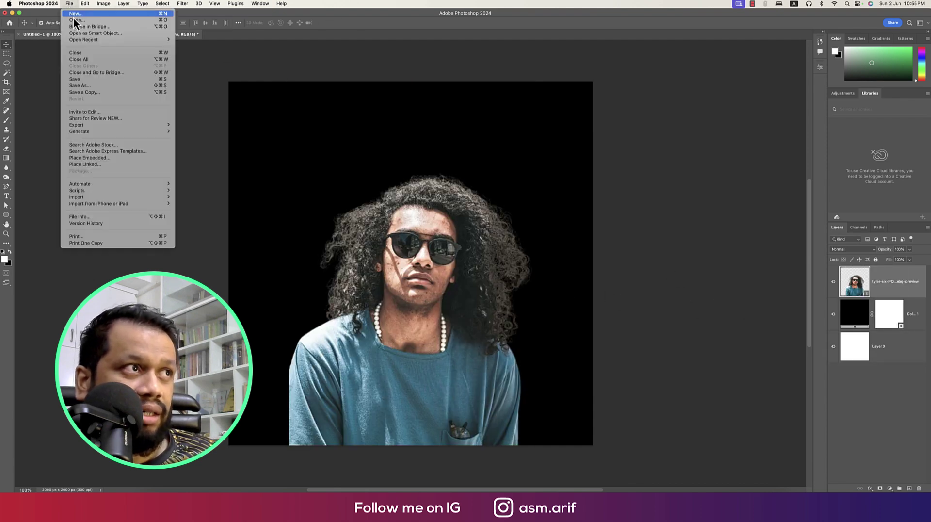
{"action": "left_click", "coordinate": [104, 158]}
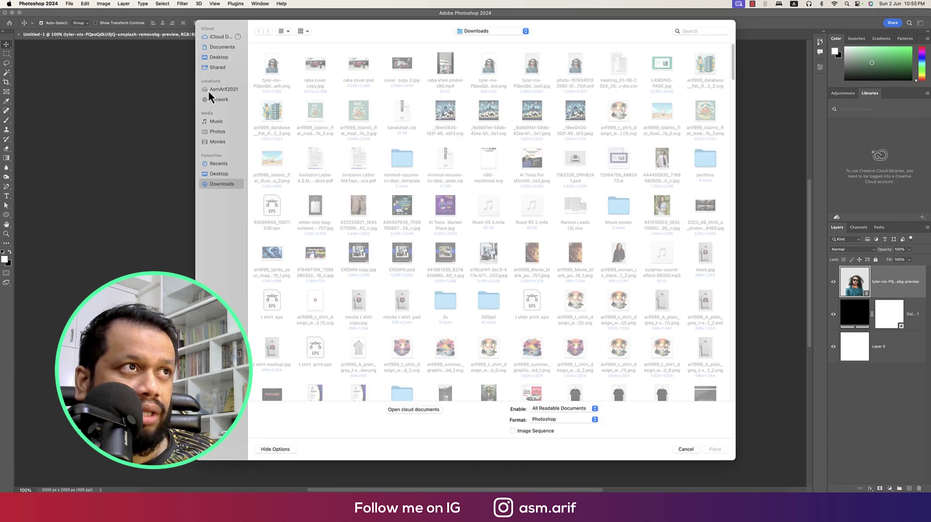
{"action": "double_click", "coordinate": [272, 68]}
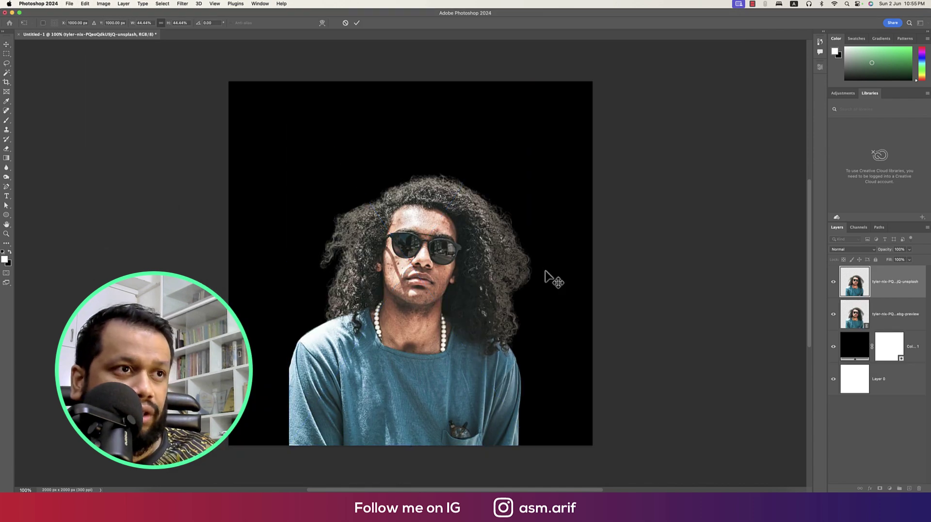
{"action": "left_click", "coordinate": [835, 282]}
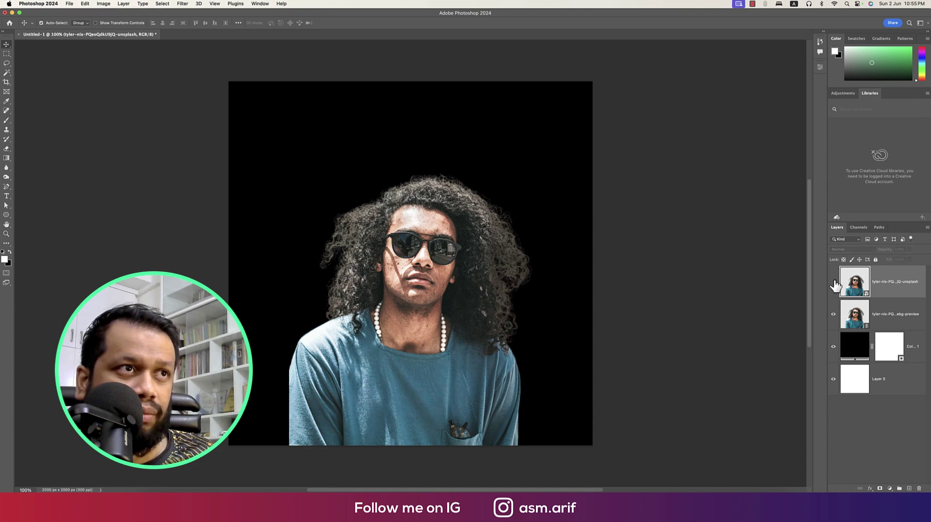
{"action": "left_click", "coordinate": [834, 283]}
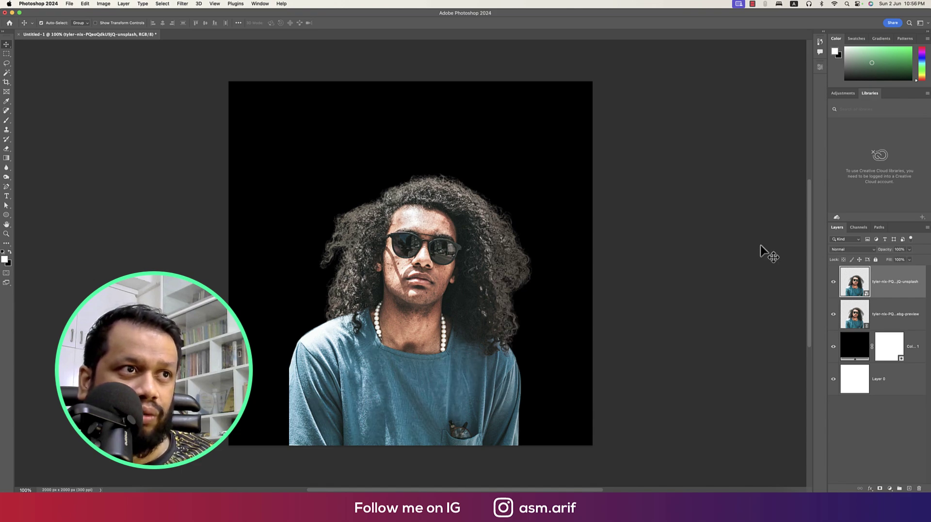
Toggle the Pixelcut layer's visibility to compare it with the remove.bg cutout below
{"action": "key", "text": "ctrl+Up"}
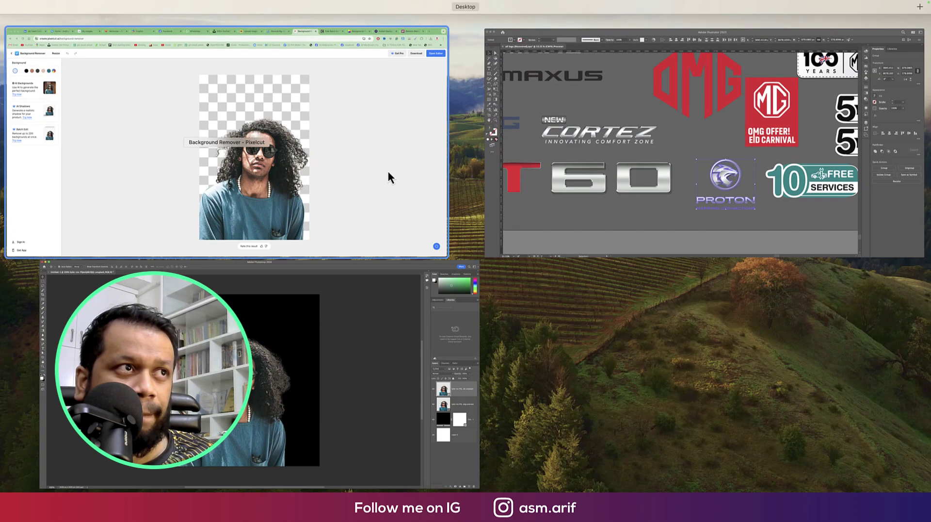
{"action": "left_click", "coordinate": [387, 169]}
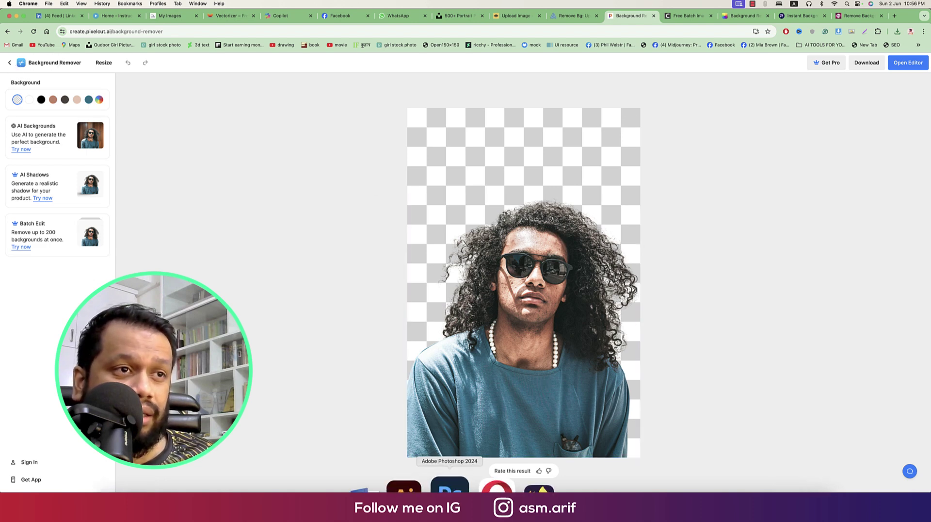
{"action": "left_click", "coordinate": [437, 500]}
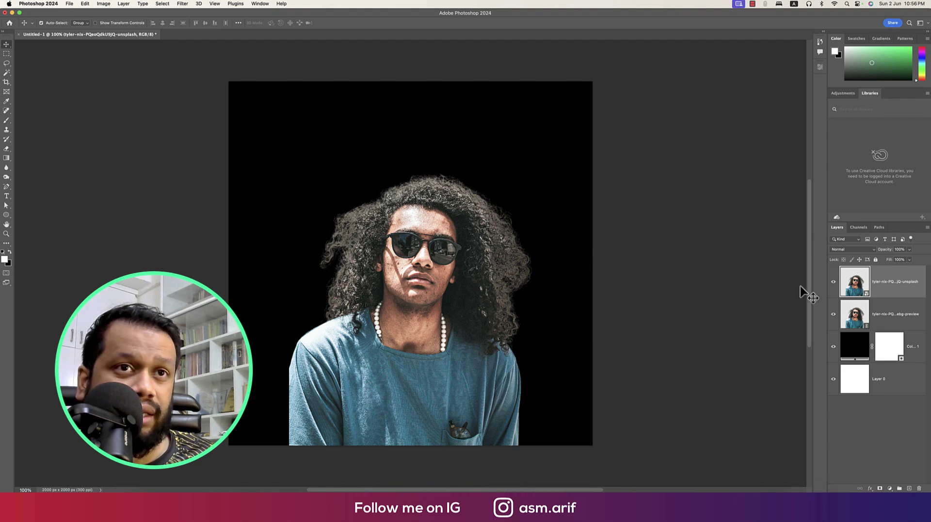
{"action": "left_click", "coordinate": [833, 283]}
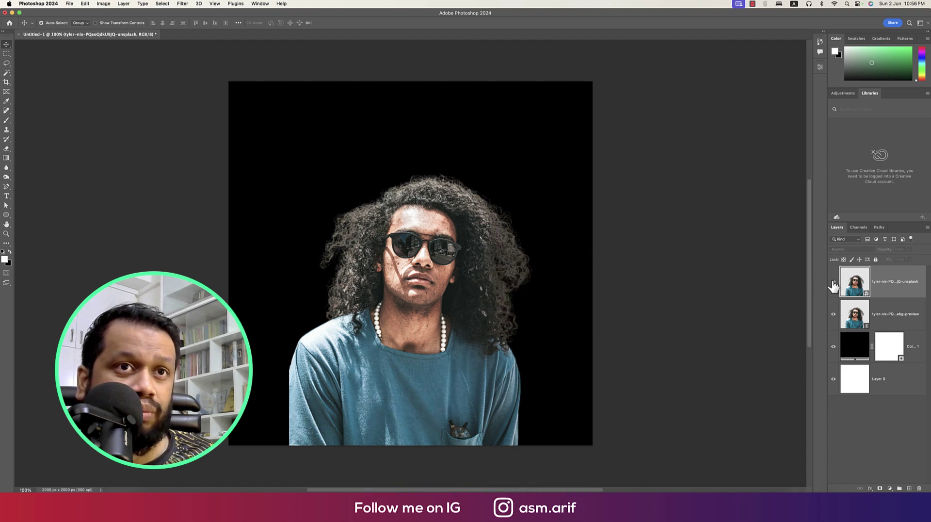
{"action": "left_click", "coordinate": [833, 285]}
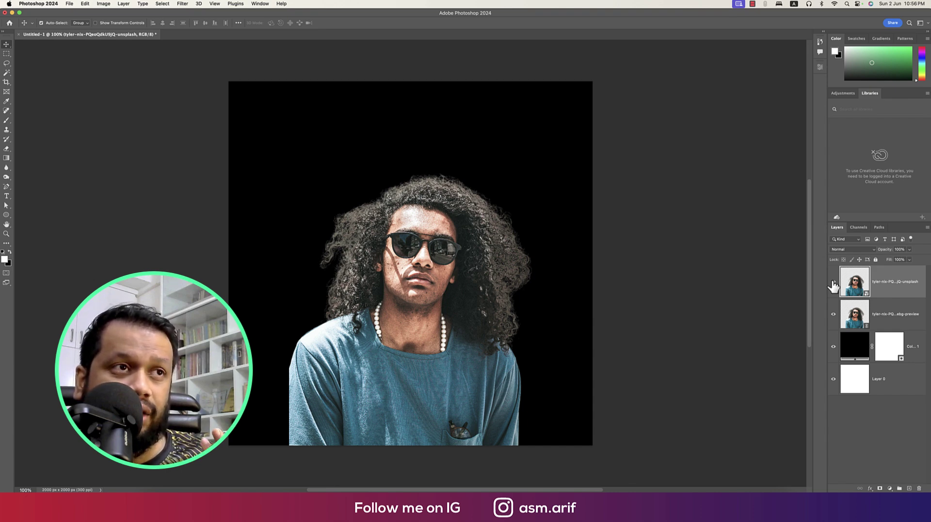
{"action": "key", "text": "ctrl+Up"}
Bring Chrome forward on cutout.pro's Free Batch Image Background Remover page
{"action": "left_click", "coordinate": [388, 170]}
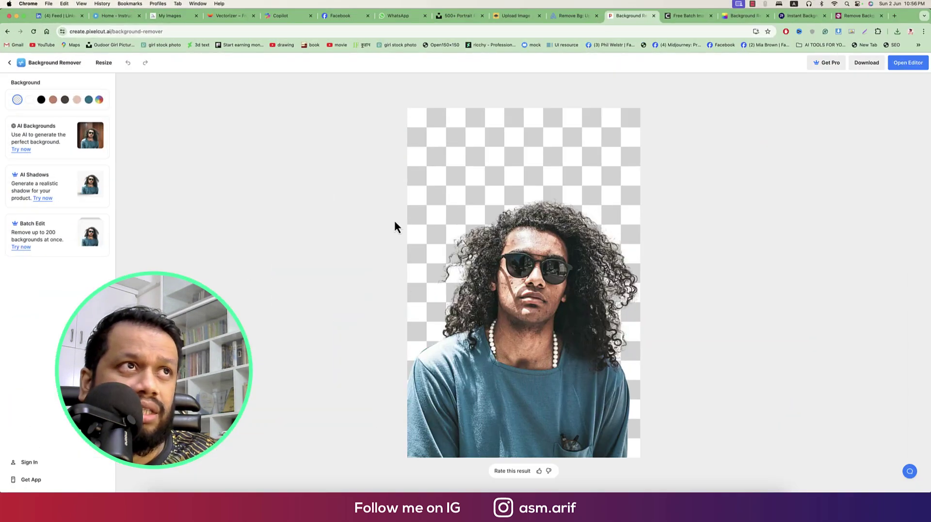
{"action": "left_click", "coordinate": [682, 17]}
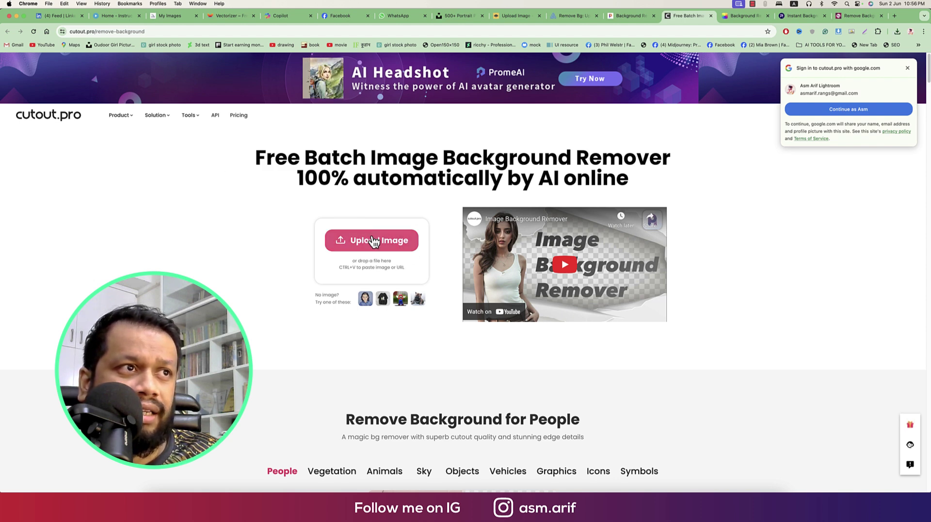
Upload the curly-haired portrait from Downloads to cutout.pro for background removal
{"action": "left_click", "coordinate": [410, 238]}
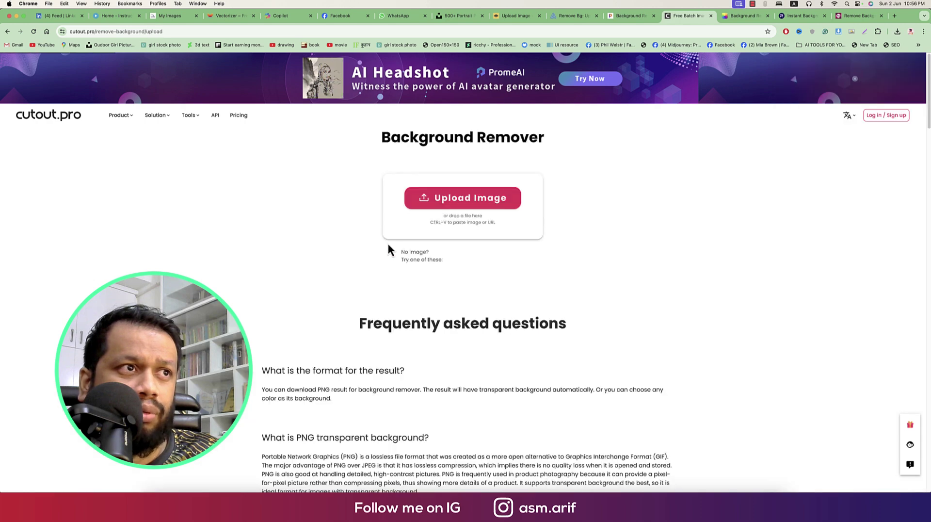
{"action": "left_click", "coordinate": [444, 205]}
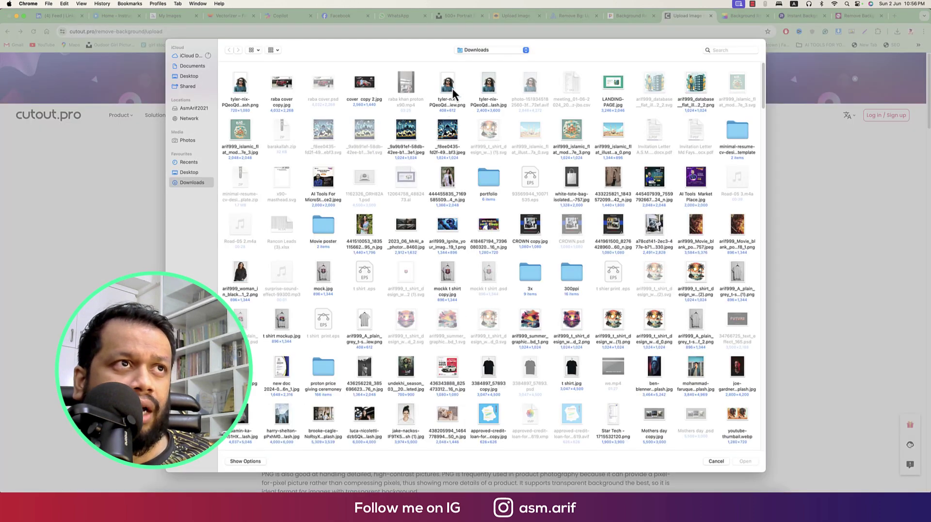
{"action": "left_click", "coordinate": [447, 87]}
{"action": "double_click", "coordinate": [486, 91]}
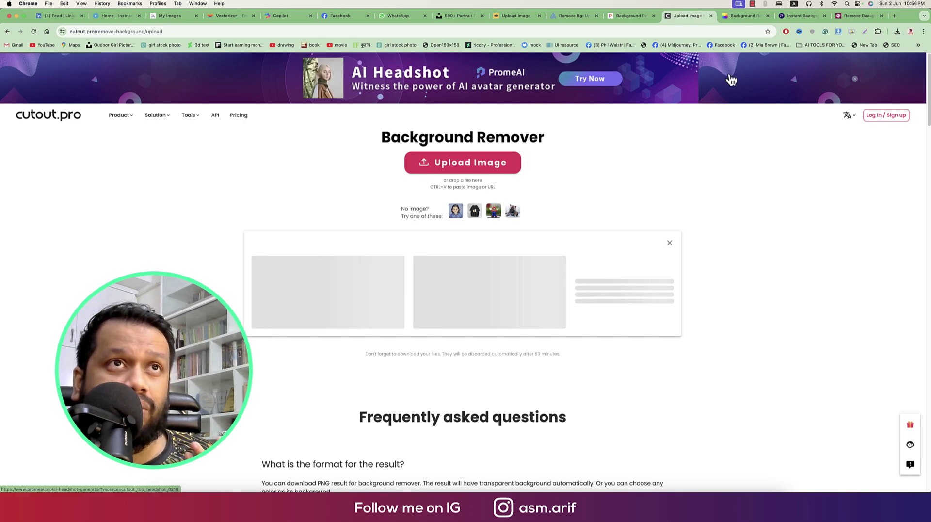
{"action": "left_click", "coordinate": [745, 15]}
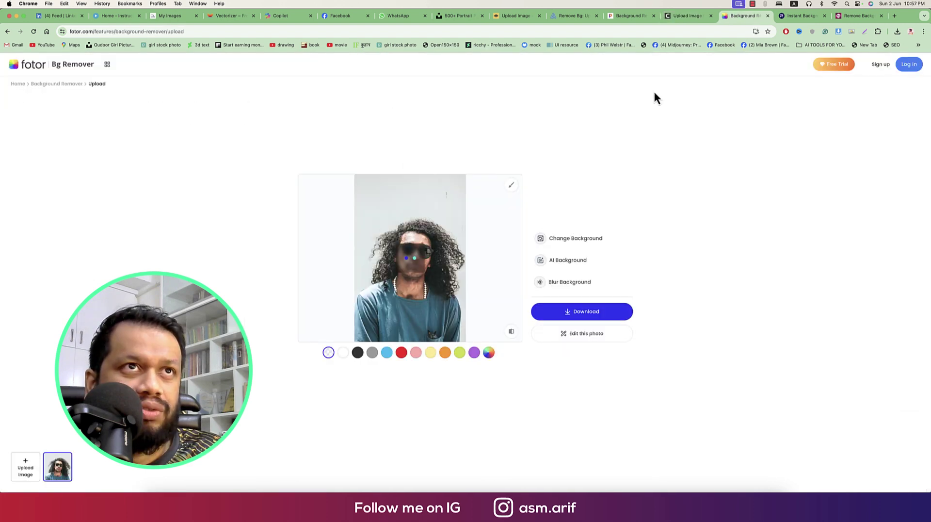
{"action": "left_click", "coordinate": [686, 19]}
Try navy, brown, orange, pink, red and olive backgrounds, settling on dark green
{"action": "scroll", "coordinate": [543, 287], "scroll_direction": "down", "scroll_amount": 2}
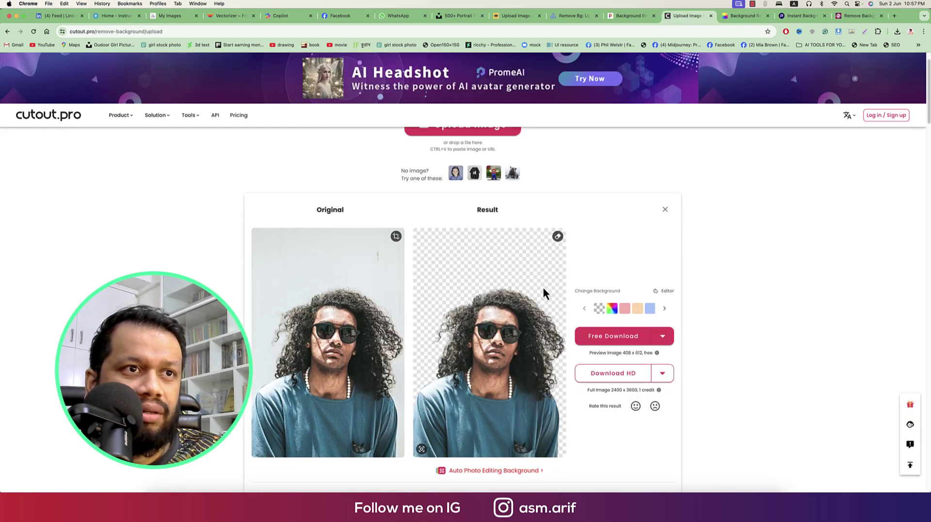
{"action": "left_click", "coordinate": [613, 309]}
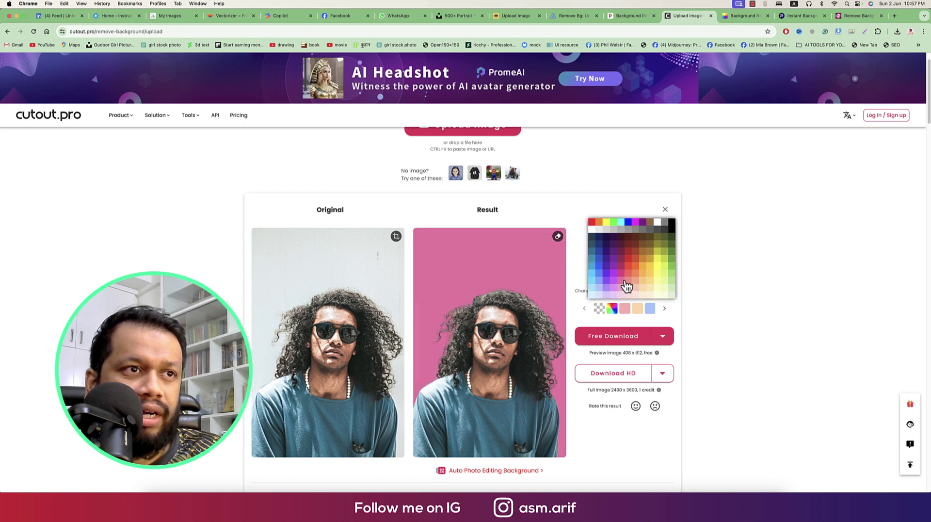
{"action": "left_click", "coordinate": [610, 245]}
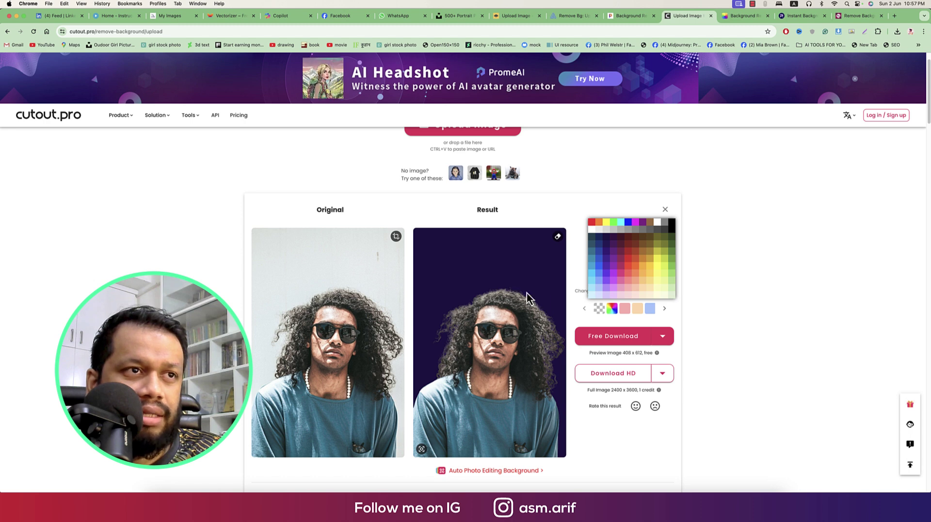
{"action": "left_click", "coordinate": [647, 248]}
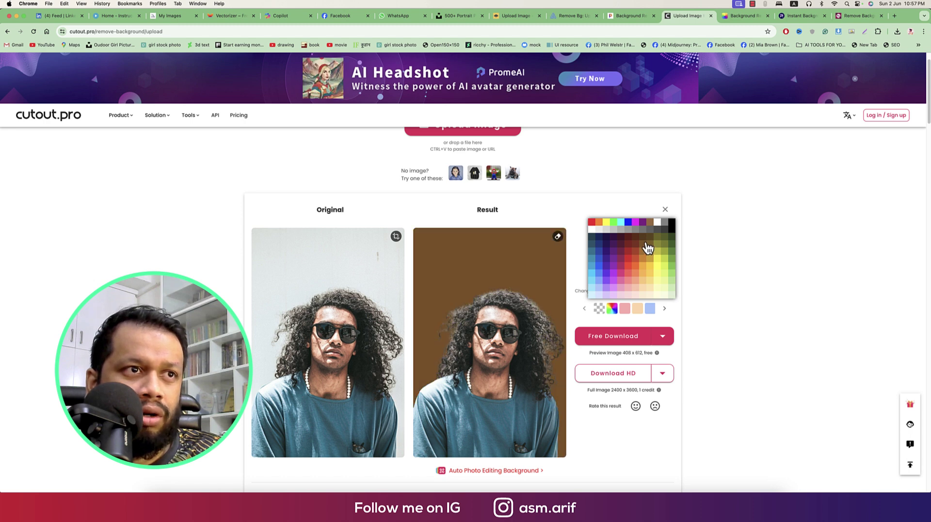
{"action": "left_click", "coordinate": [643, 276]}
{"action": "left_click", "coordinate": [630, 281]}
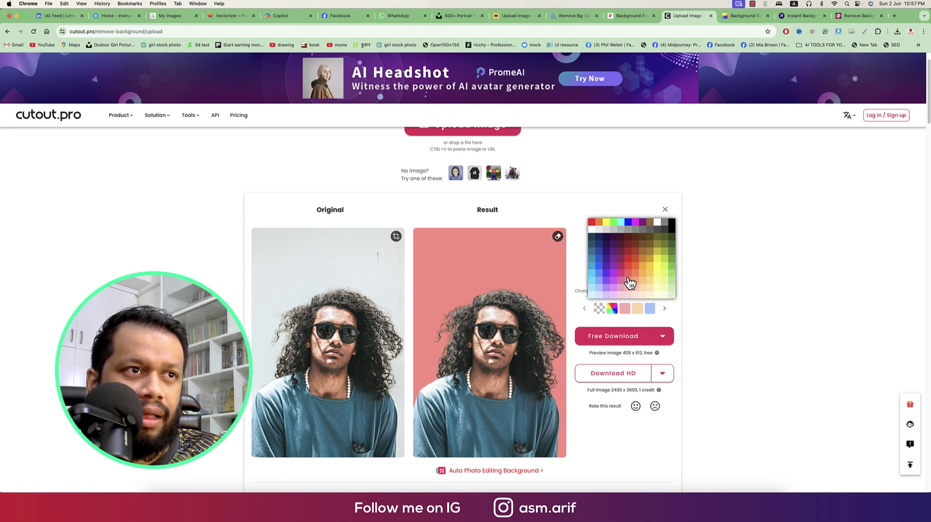
{"action": "left_click", "coordinate": [636, 244]}
{"action": "left_click", "coordinate": [660, 241]}
{"action": "left_click", "coordinate": [674, 241]}
{"action": "left_click", "coordinate": [674, 239]}
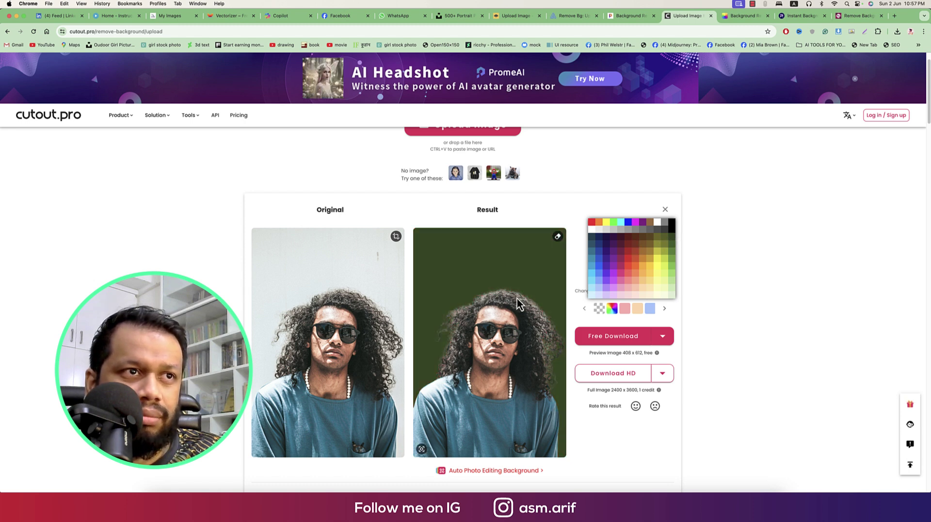
Test Fotor's blur presets and a blur of 39, discard them, and view the download options
{"action": "left_click", "coordinate": [742, 16]}
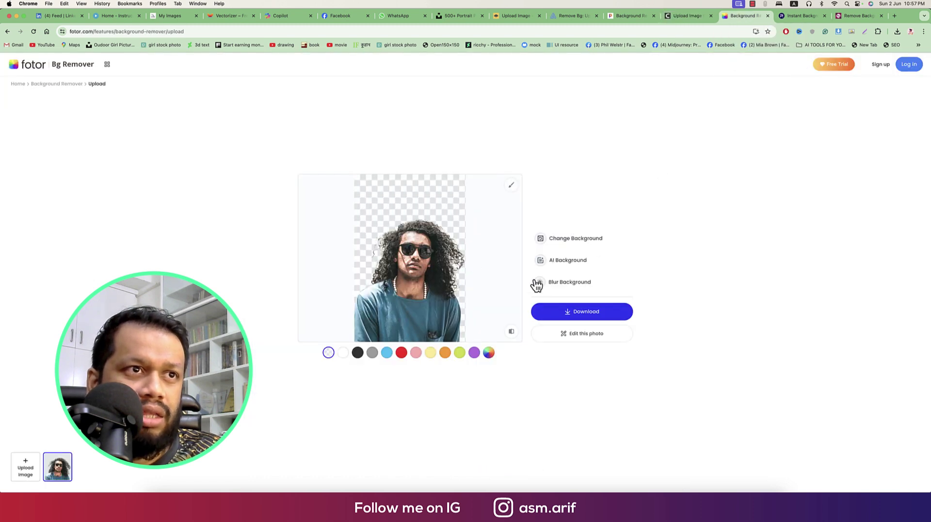
{"action": "left_click", "coordinate": [560, 290]}
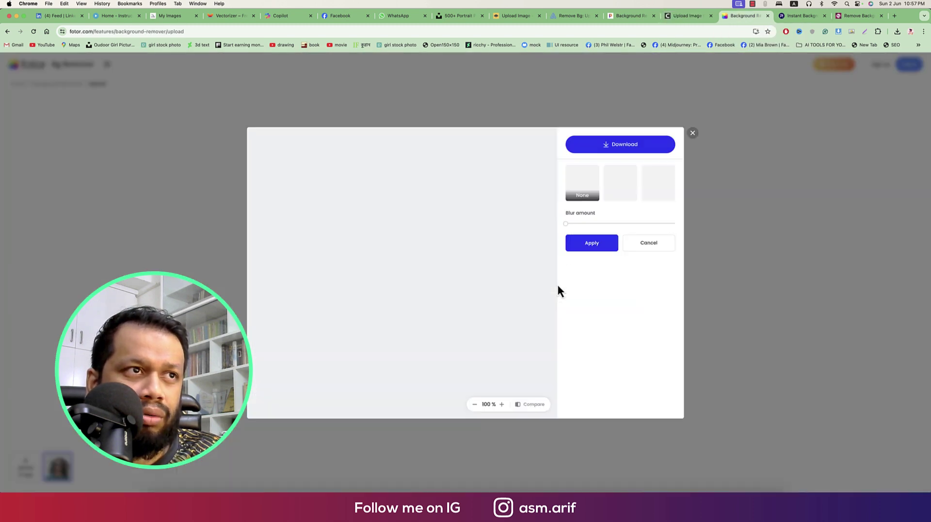
{"action": "left_click", "coordinate": [645, 192]}
{"action": "left_click", "coordinate": [583, 193]}
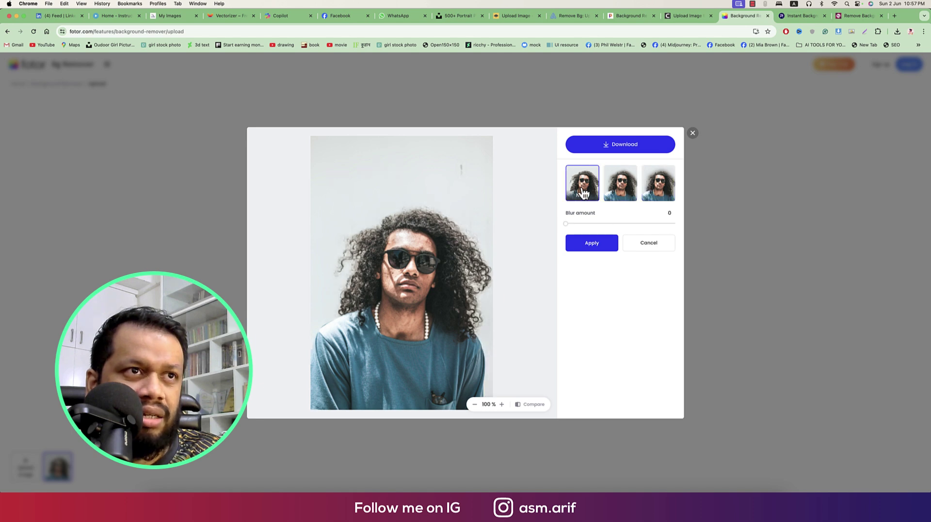
{"action": "mouse_move", "coordinate": [567, 223]}
{"action": "left_mouse_down"}
{"action": "mouse_move", "coordinate": [638, 228]}
{"action": "mouse_move", "coordinate": [548, 224]}
{"action": "left_mouse_up"}
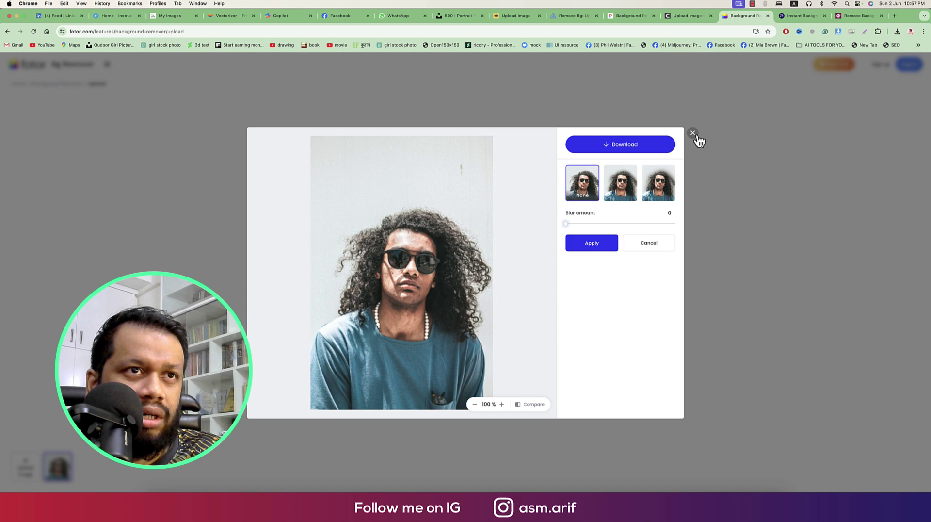
{"action": "left_click", "coordinate": [662, 251]}
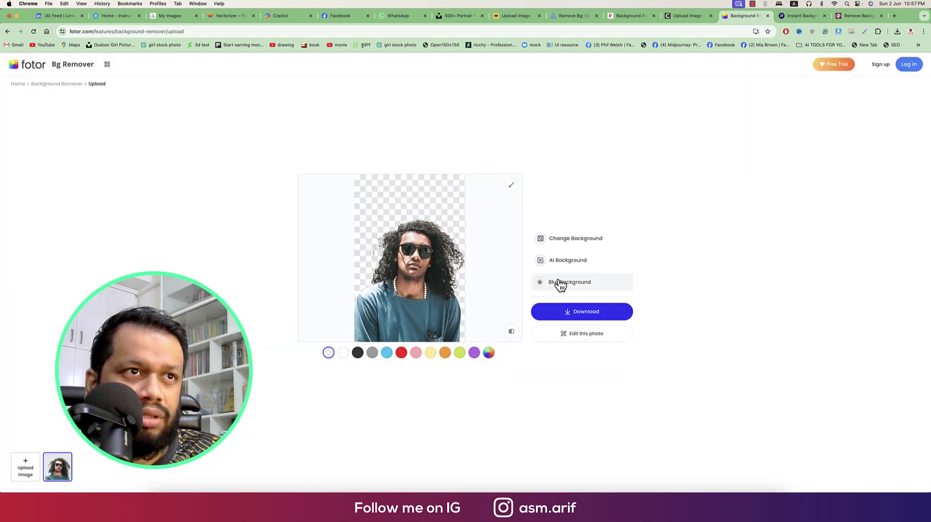
{"action": "left_click", "coordinate": [588, 318]}
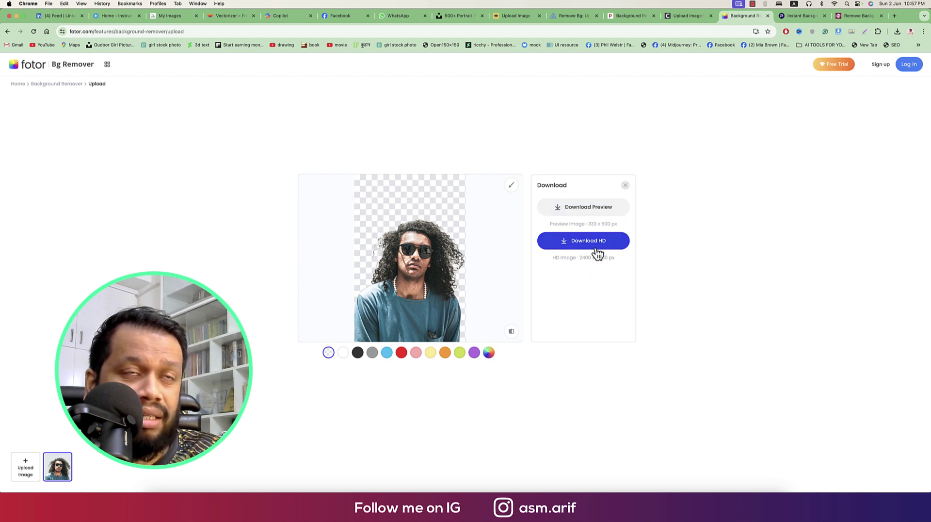
{"action": "left_click", "coordinate": [801, 16]}
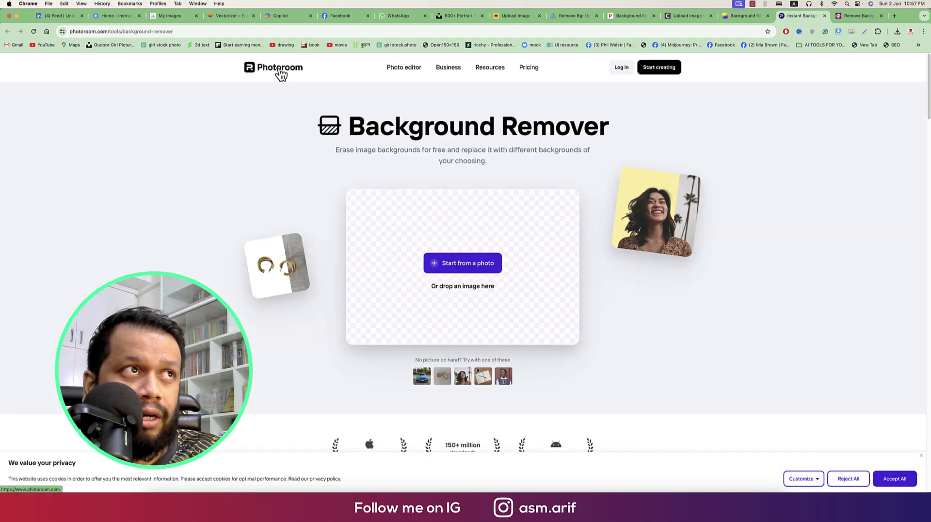
Upload the portrait to Photoroom and save its standard-resolution cutout as a 1,701 KB PNG
{"action": "left_click", "coordinate": [480, 269]}
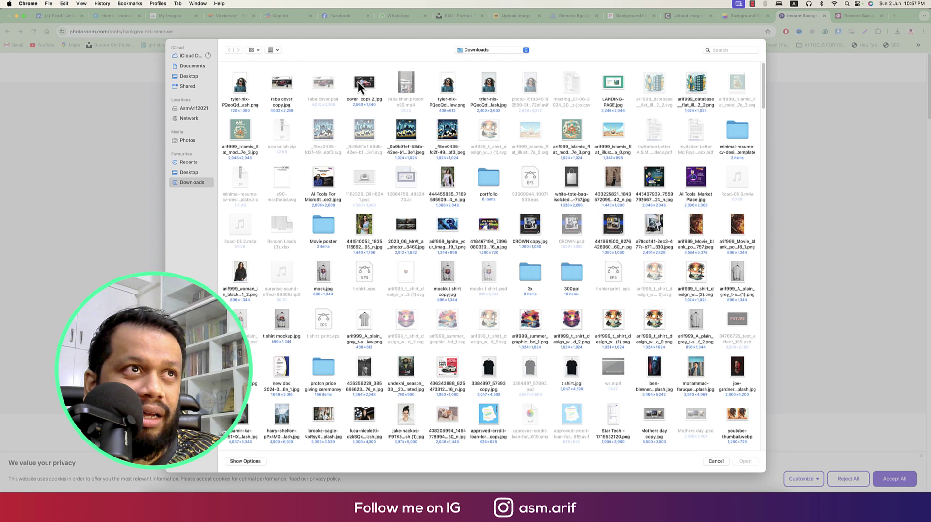
{"action": "double_click", "coordinate": [485, 85]}
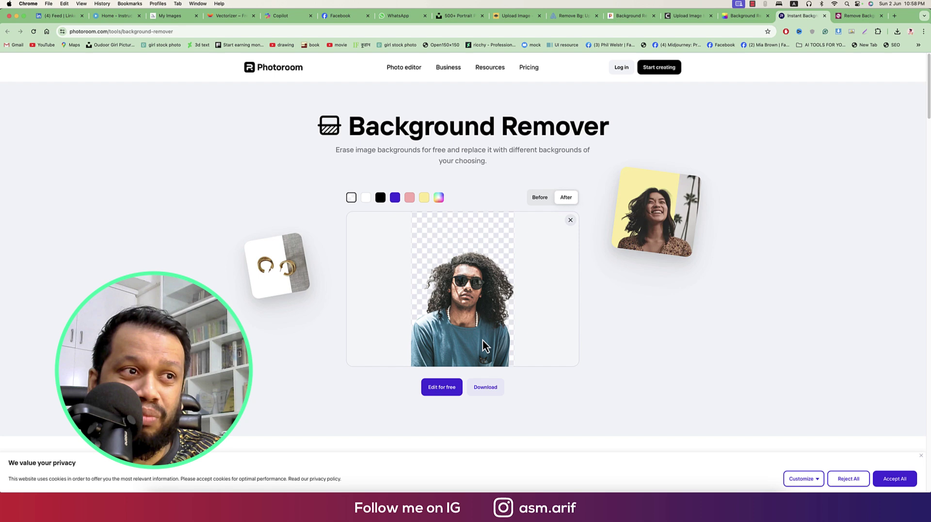
{"action": "left_click", "coordinate": [480, 388]}
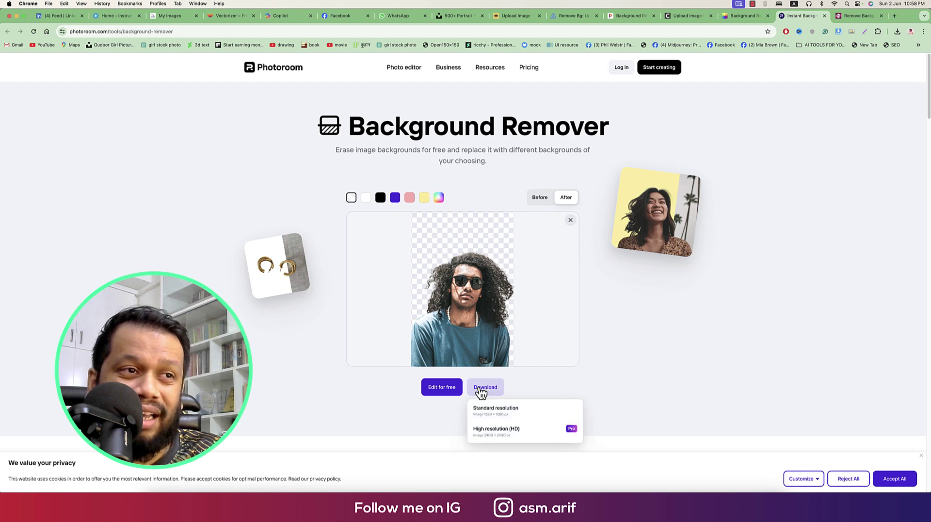
{"action": "left_click", "coordinate": [554, 416]}
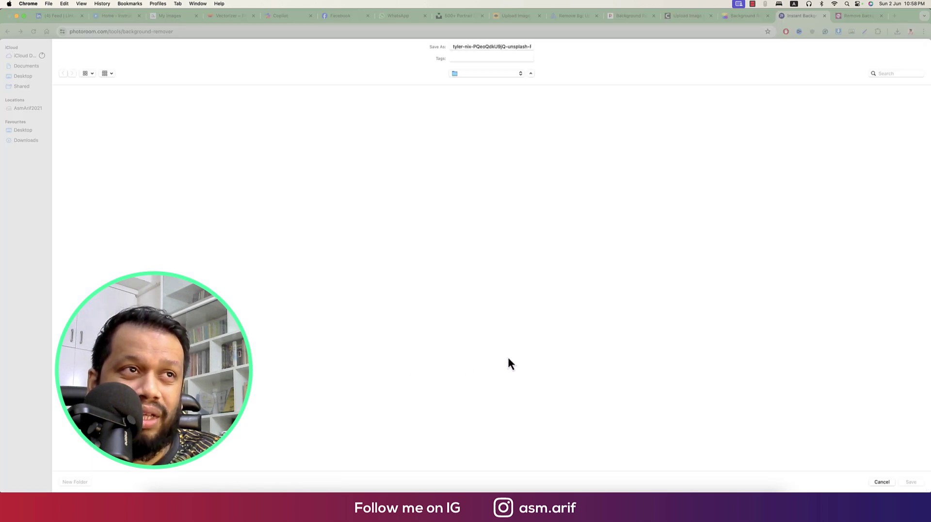
{"action": "left_click", "coordinate": [918, 483]}
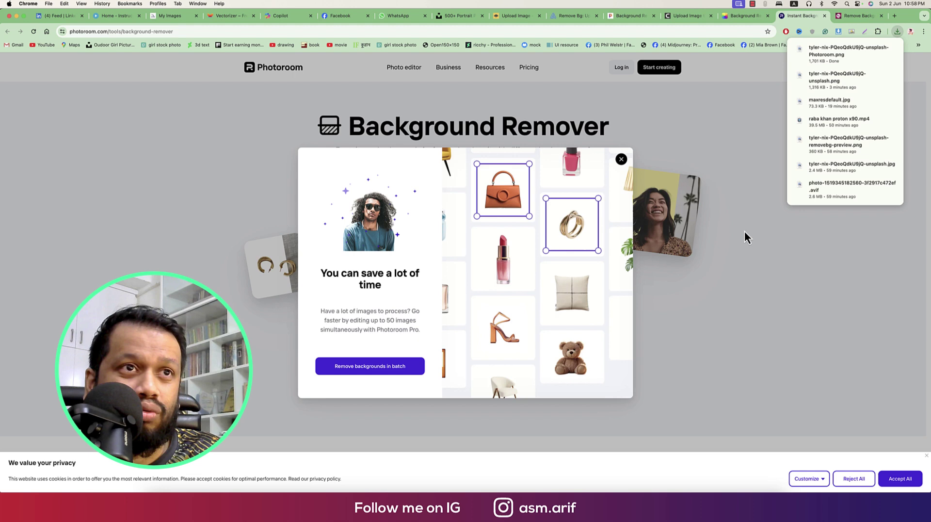
{"action": "left_click", "coordinate": [745, 262]}
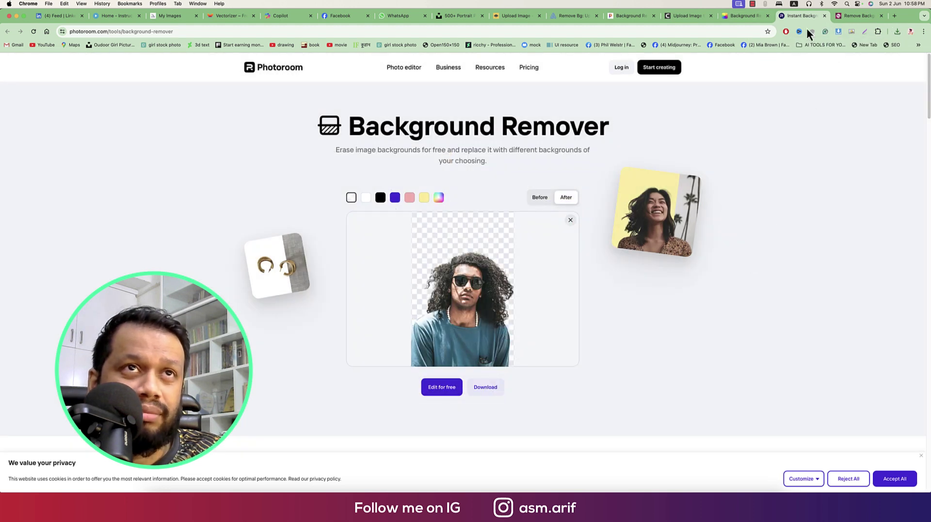
{"action": "left_click", "coordinate": [866, 16]}
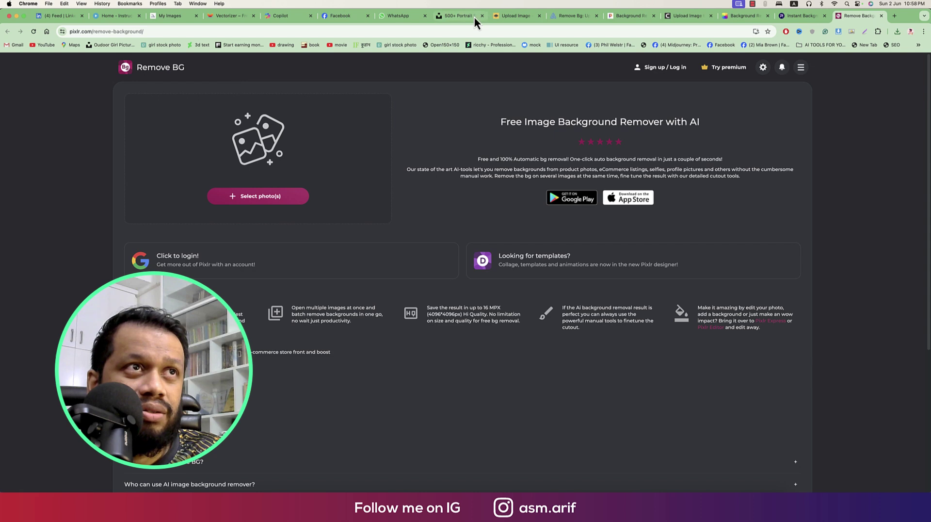
Upload the curly-haired portrait to Pixlr Remove BG and save the resulting cutout file
{"action": "left_click", "coordinate": [517, 14]}
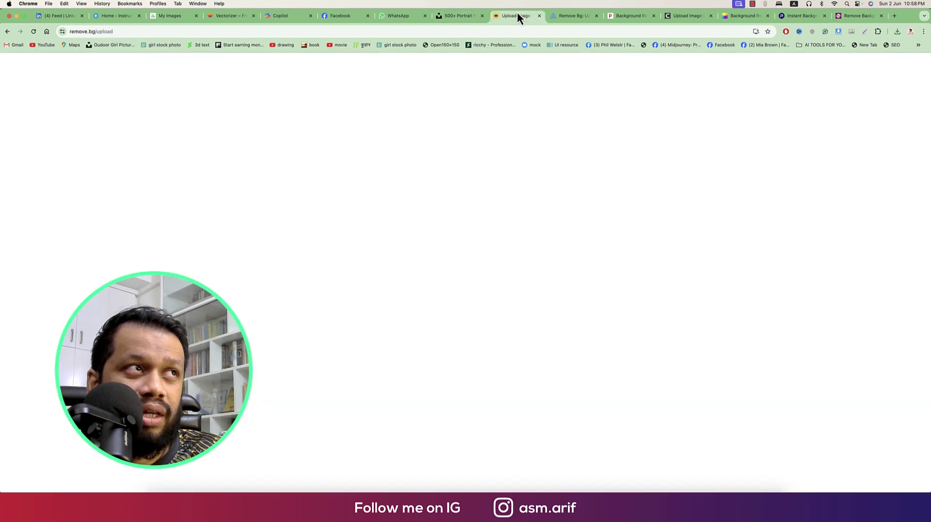
{"action": "left_click", "coordinate": [71, 32]}
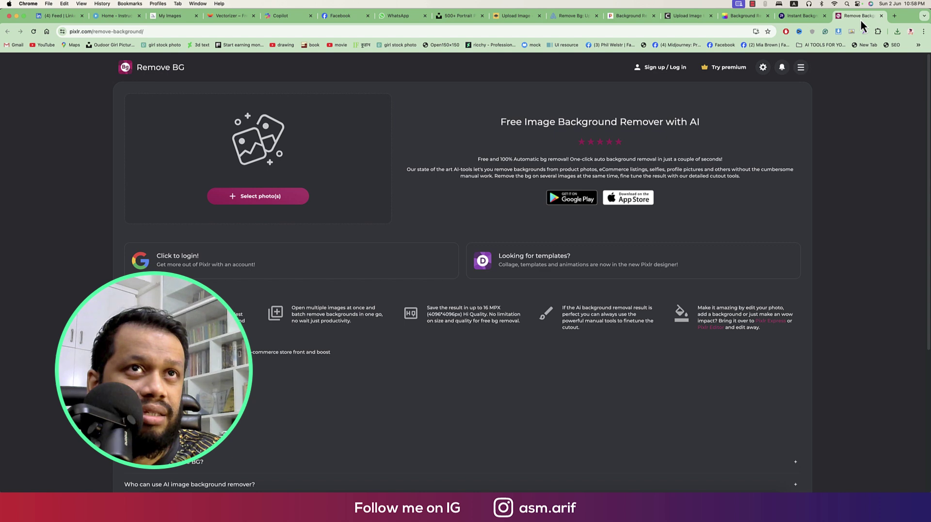
{"action": "left_click", "coordinate": [861, 15]}
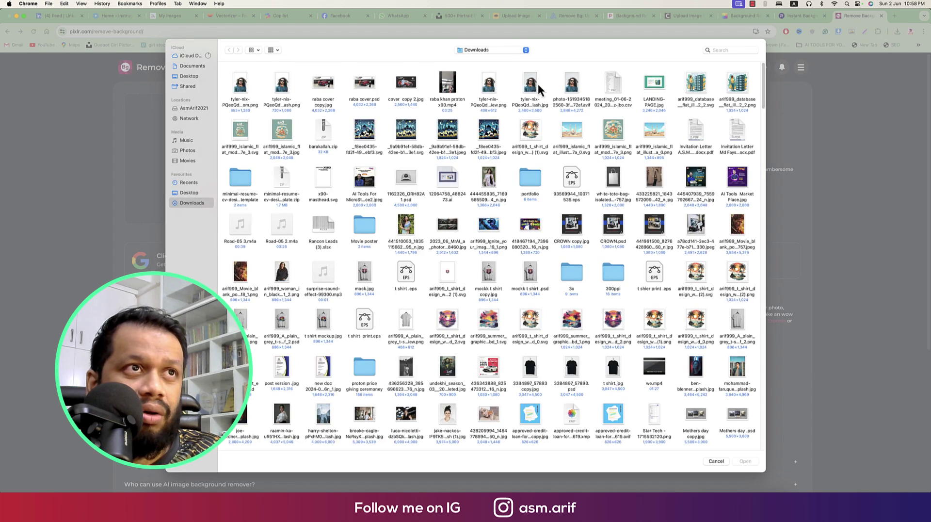
{"action": "double_click", "coordinate": [535, 86]}
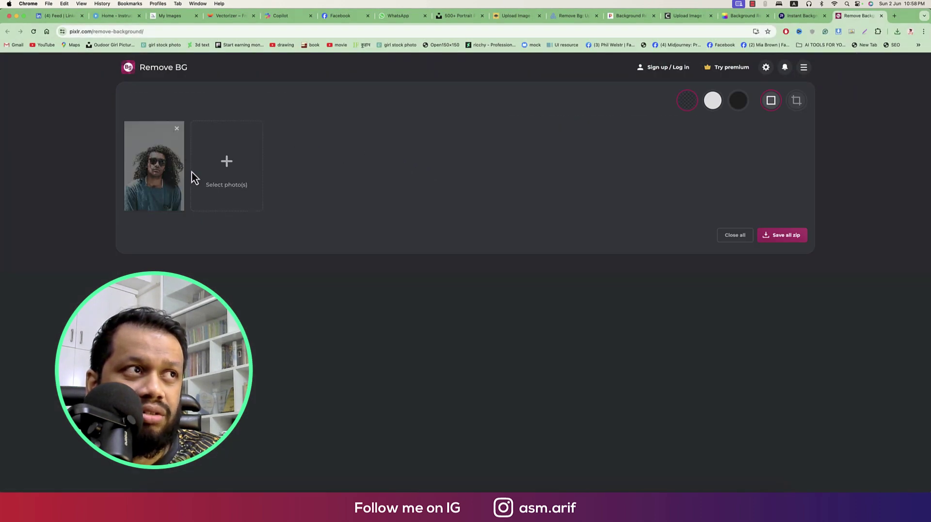
{"action": "mouse_move", "coordinate": [173, 189]}
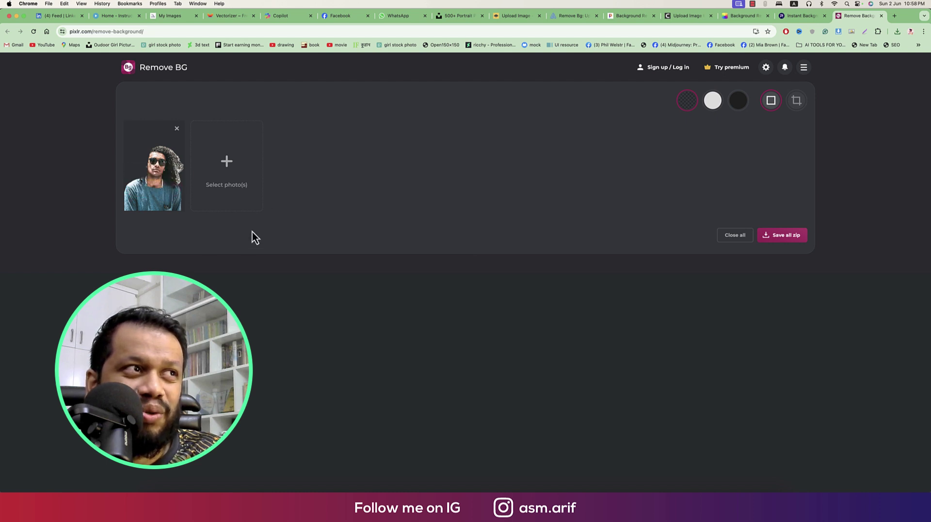
{"action": "mouse_move", "coordinate": [157, 147]}
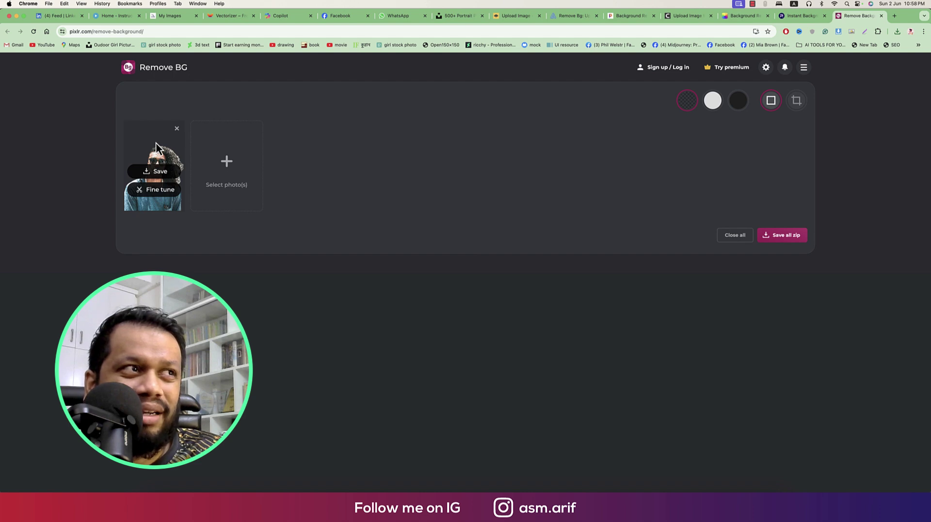
{"action": "left_click", "coordinate": [160, 171]}
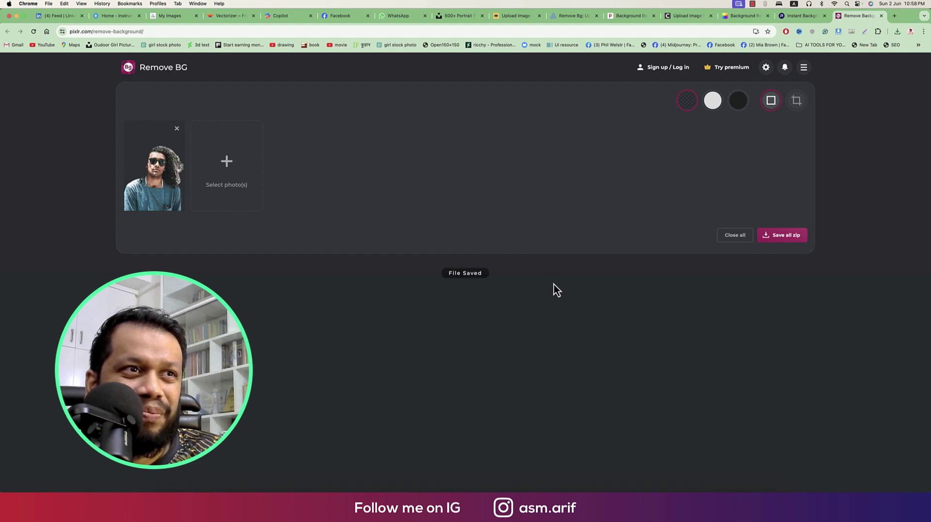
{"action": "key", "text": "Return"}
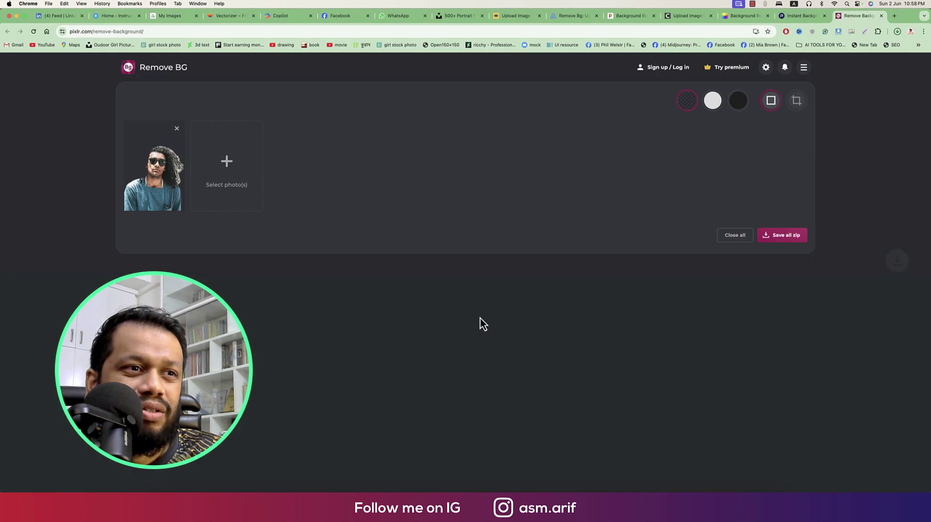
Place the Pixlr cutout into the Photoshop document as an embedded layer
{"action": "left_click", "coordinate": [461, 500]}
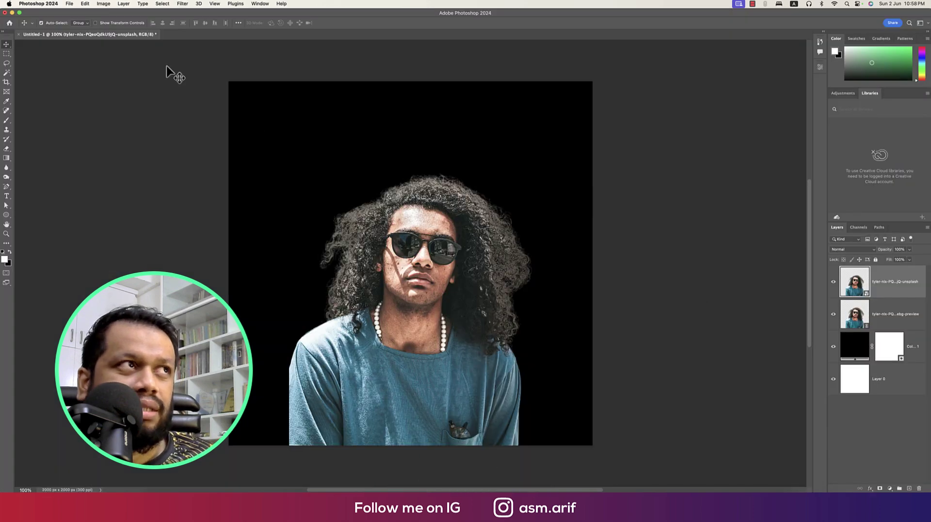
{"action": "left_click", "coordinate": [69, 3]}
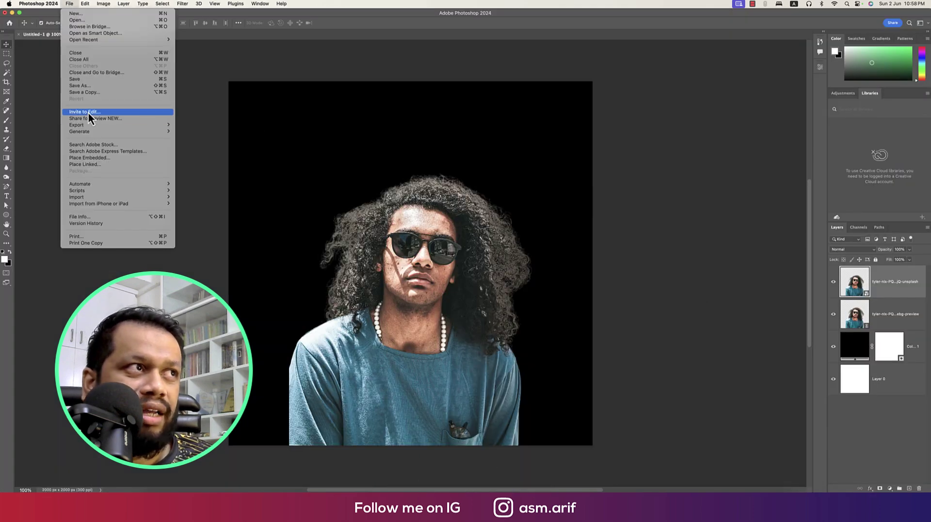
{"action": "left_click", "coordinate": [127, 158]}
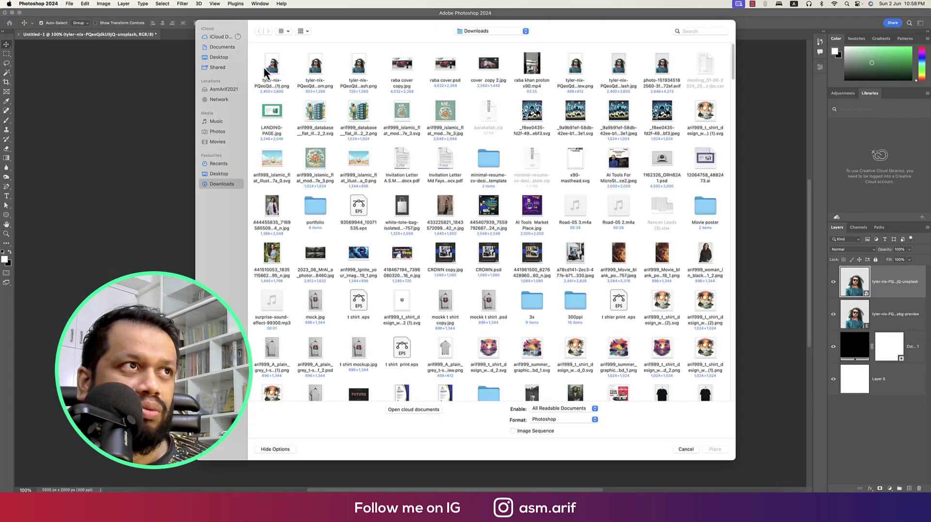
{"action": "double_click", "coordinate": [268, 68]}
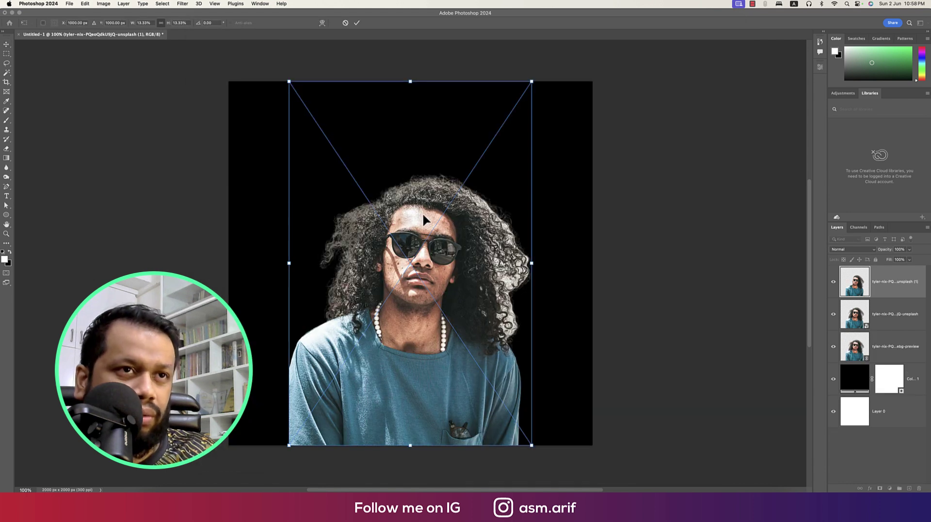
{"action": "key", "text": "Return"}
Place the Photoroom cutout as another embedded layer and cancel the extra placement
{"action": "left_click", "coordinate": [69, 4]}
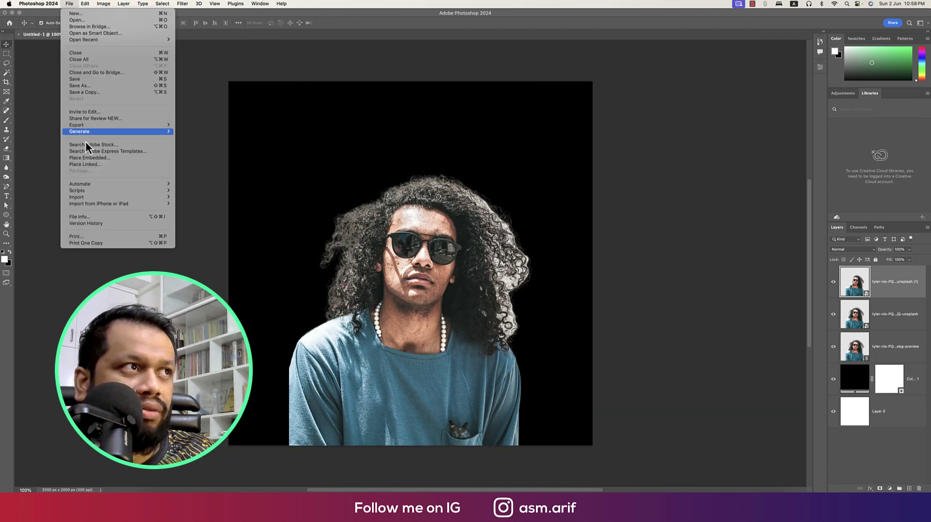
{"action": "left_click", "coordinate": [97, 157]}
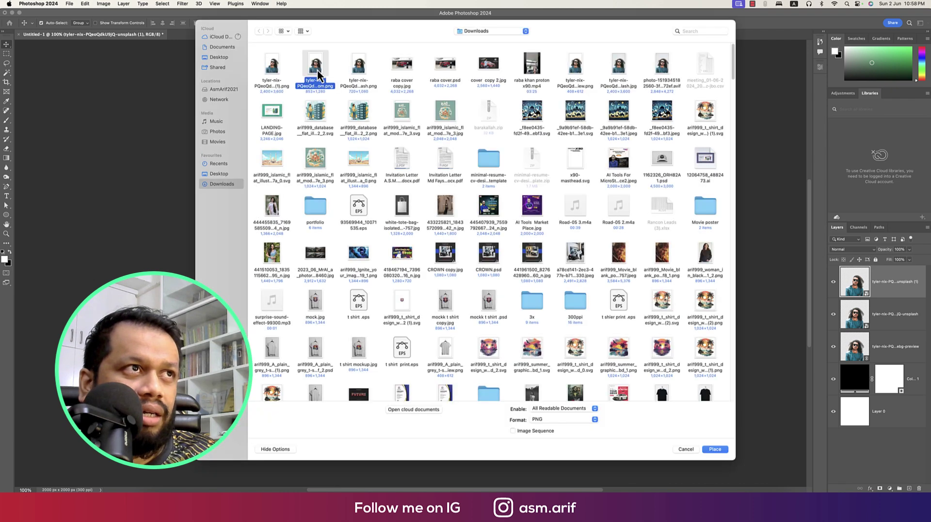
{"action": "double_click", "coordinate": [317, 69]}
{"action": "key", "text": "Return"}
{"action": "left_click", "coordinate": [69, 4]}
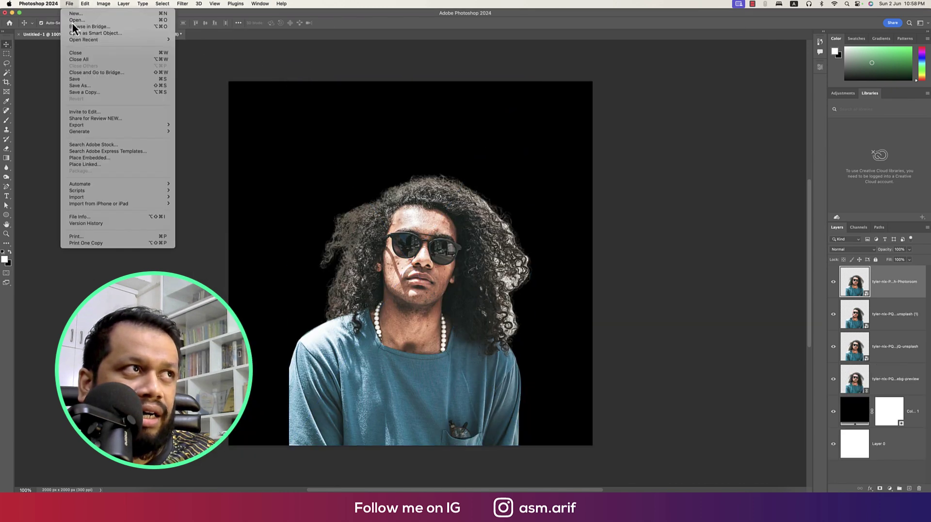
{"action": "left_click", "coordinate": [85, 158]}
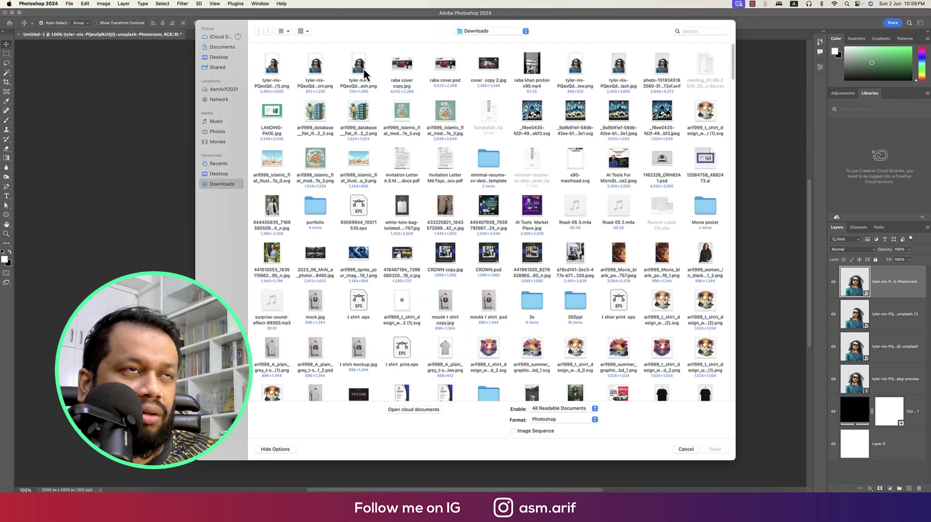
{"action": "key", "text": "Escape"}
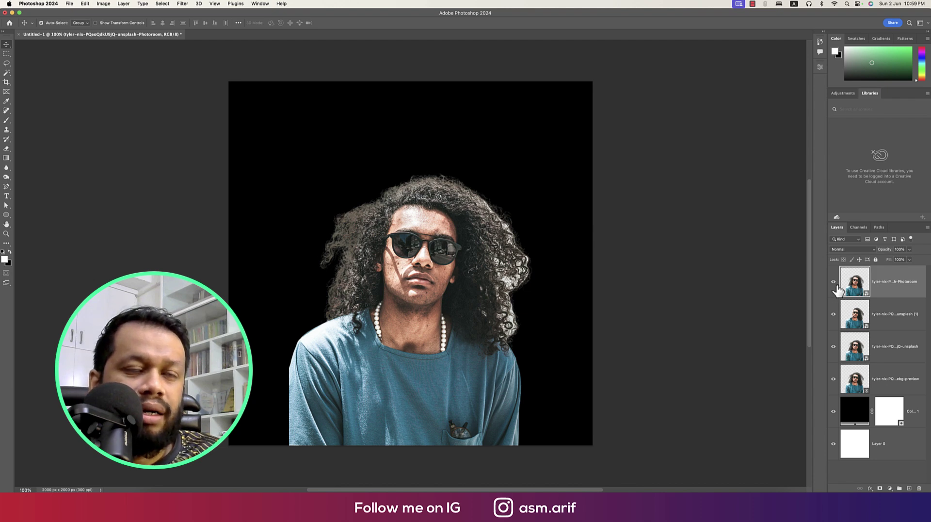
Hide all four cutout layers, reveal each against black, leaving only Photoroom's visible
{"action": "left_click_drag", "start_coordinate": [834, 379], "coordinate": [836, 300]}
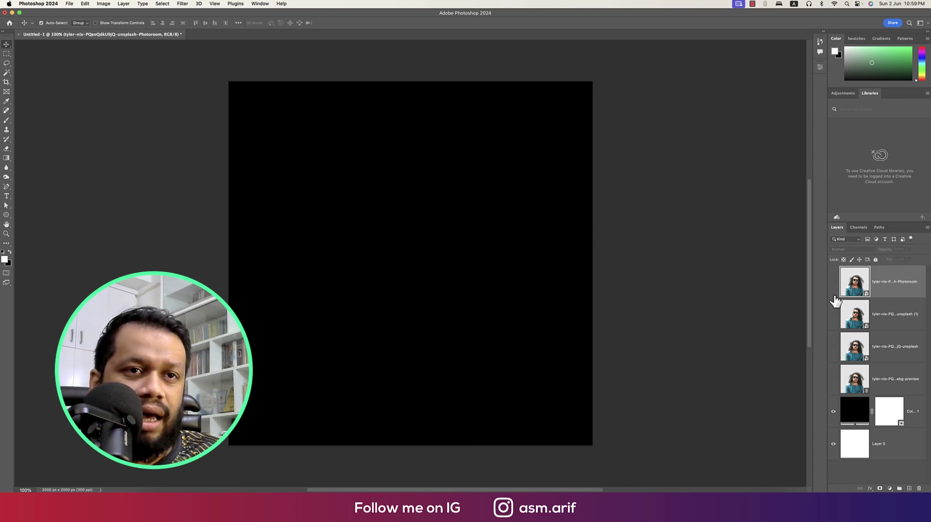
{"action": "left_click", "coordinate": [834, 380]}
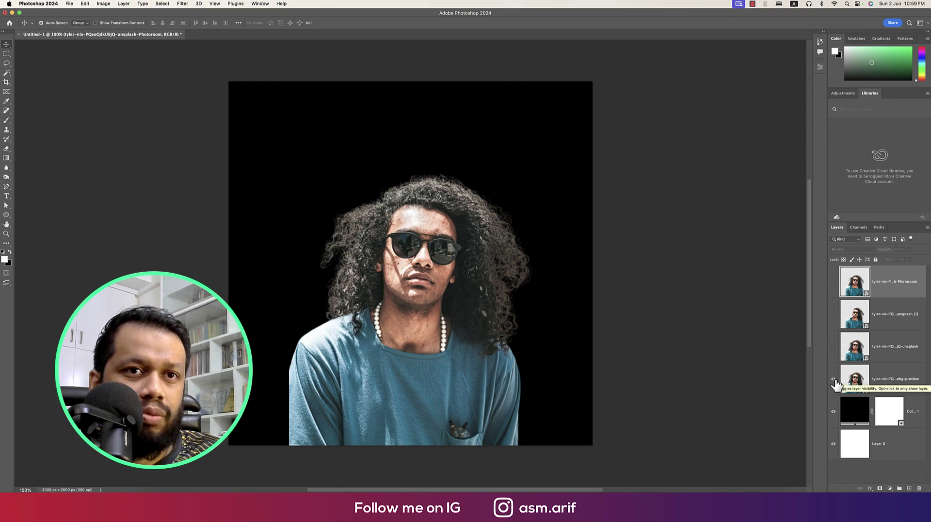
{"action": "left_click", "coordinate": [834, 347]}
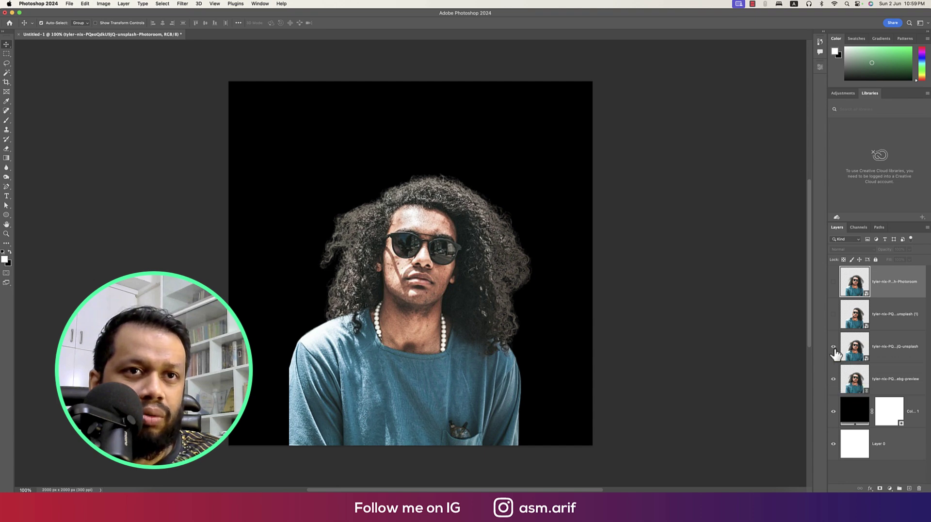
{"action": "left_click", "coordinate": [834, 315]}
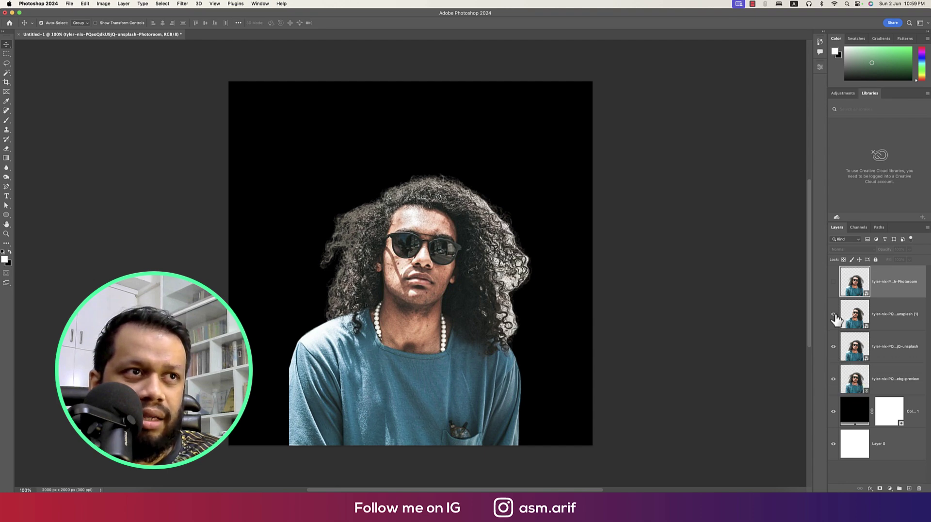
{"action": "left_click", "coordinate": [834, 346]}
{"action": "left_click", "coordinate": [833, 378]}
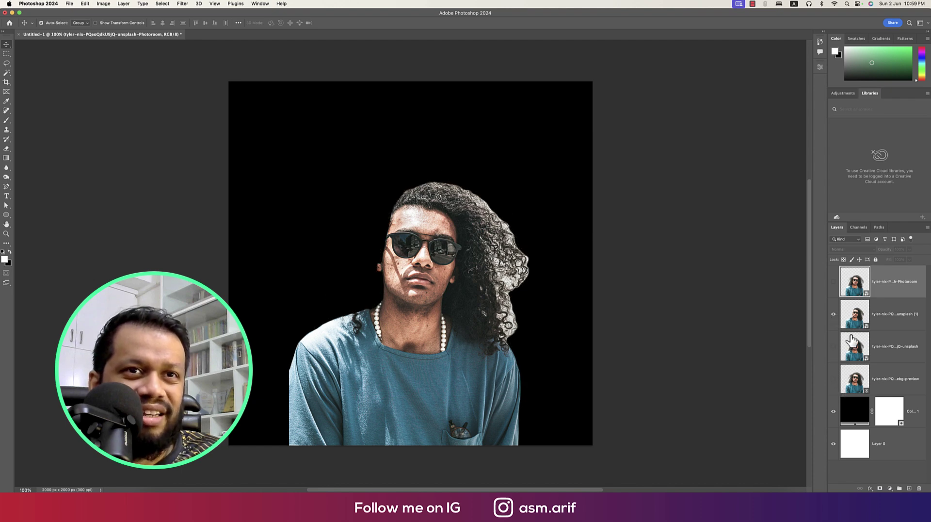
{"action": "left_click", "coordinate": [834, 281]}
{"action": "left_click", "coordinate": [833, 314]}
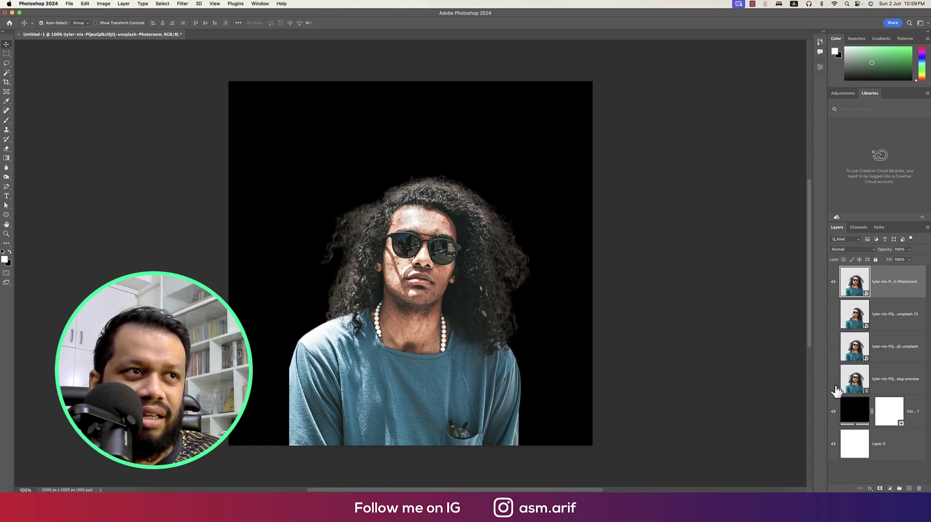
{"action": "key", "text": "ctrl+Up"}
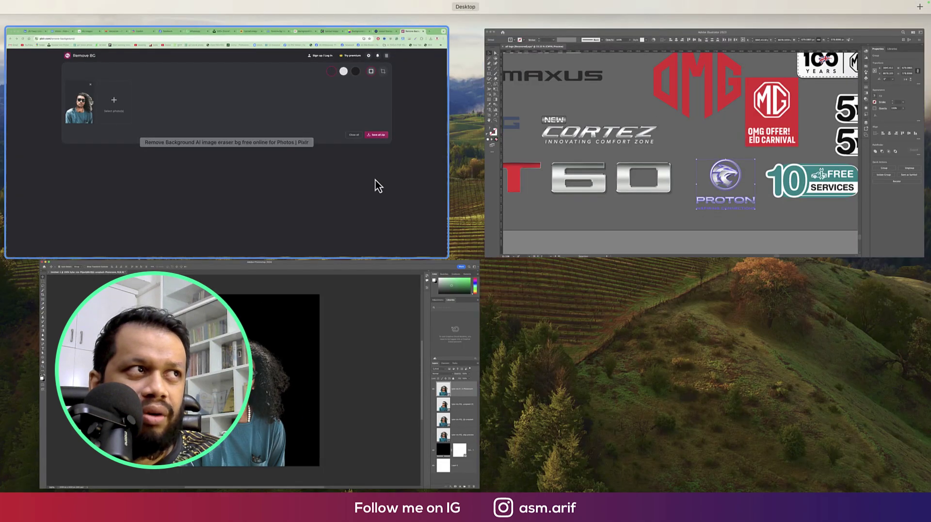
{"action": "left_click", "coordinate": [375, 179]}
{"action": "left_click", "coordinate": [788, 16]}
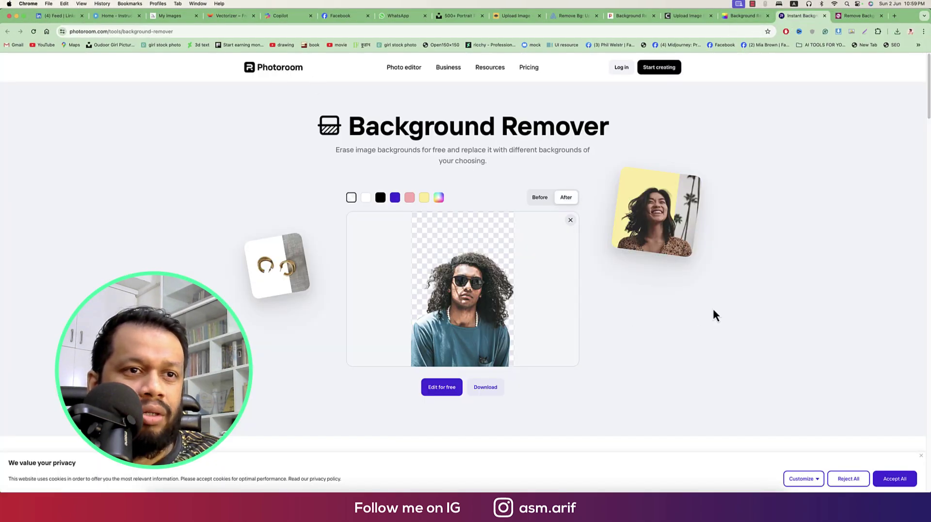
{"action": "left_click", "coordinate": [466, 499]}
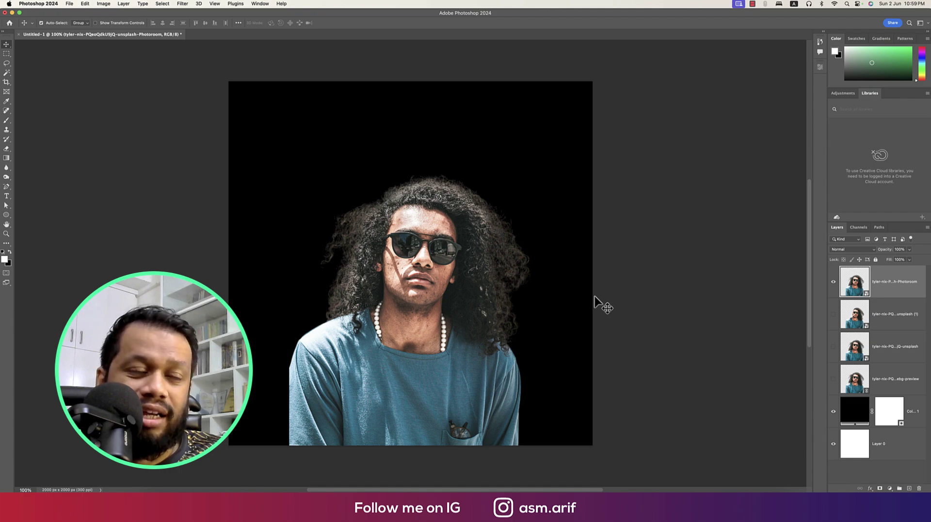
Bring Chrome in front of Photoshop and cycle through the removal.ai, Pixelcut, Fotor, Photoroom and Pixlr tabs, ending on remove.bg
{"action": "key", "text": "ctrl+Up"}
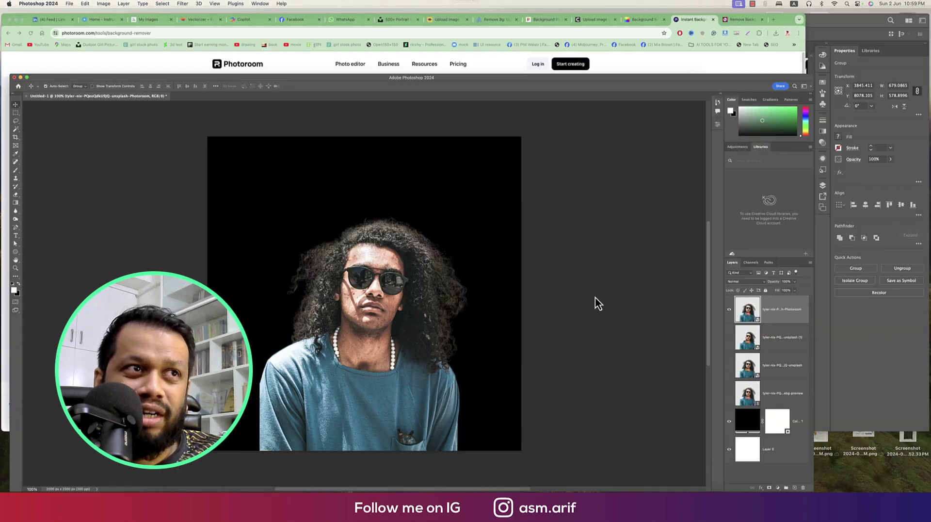
{"action": "left_click", "coordinate": [413, 177]}
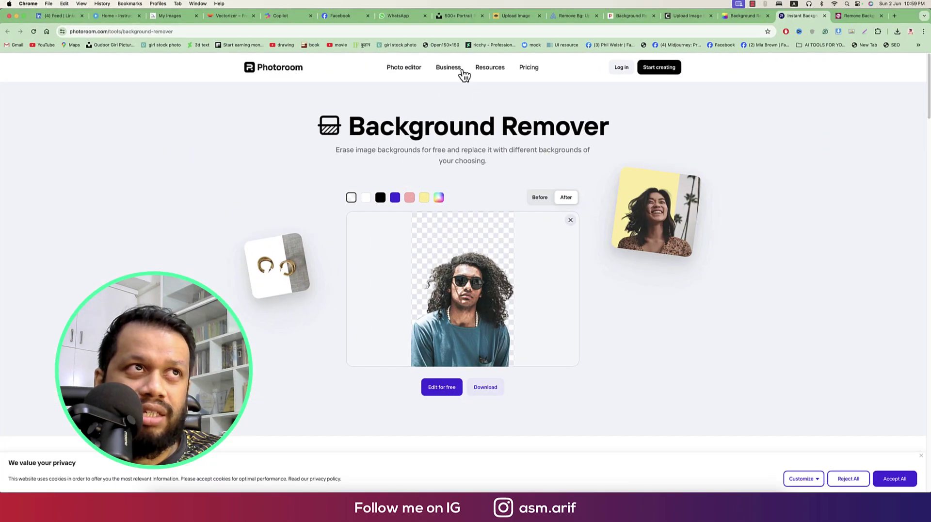
{"action": "left_click", "coordinate": [511, 16]}
{"action": "left_click", "coordinate": [572, 16]}
{"action": "left_click", "coordinate": [628, 16]}
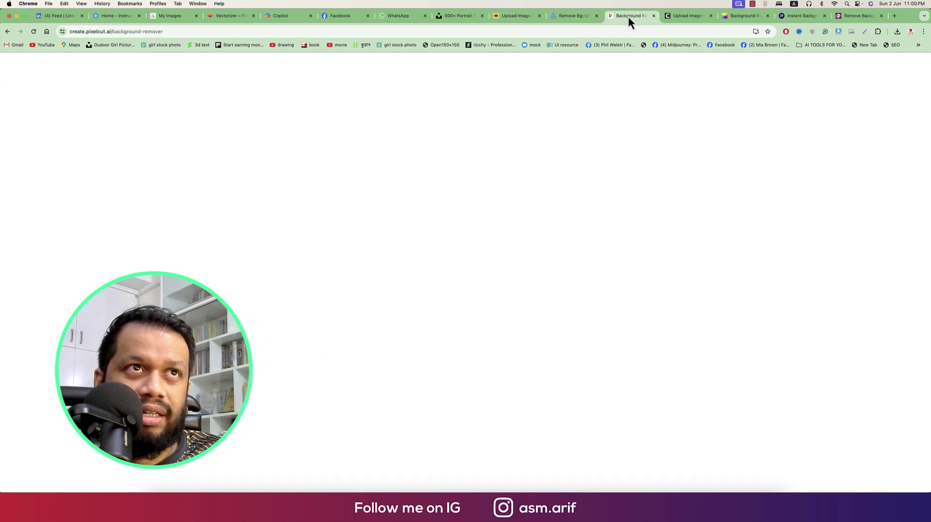
{"action": "left_click", "coordinate": [684, 15]}
{"action": "left_click", "coordinate": [741, 16]}
{"action": "left_click", "coordinate": [800, 16]}
{"action": "left_click", "coordinate": [839, 15]}
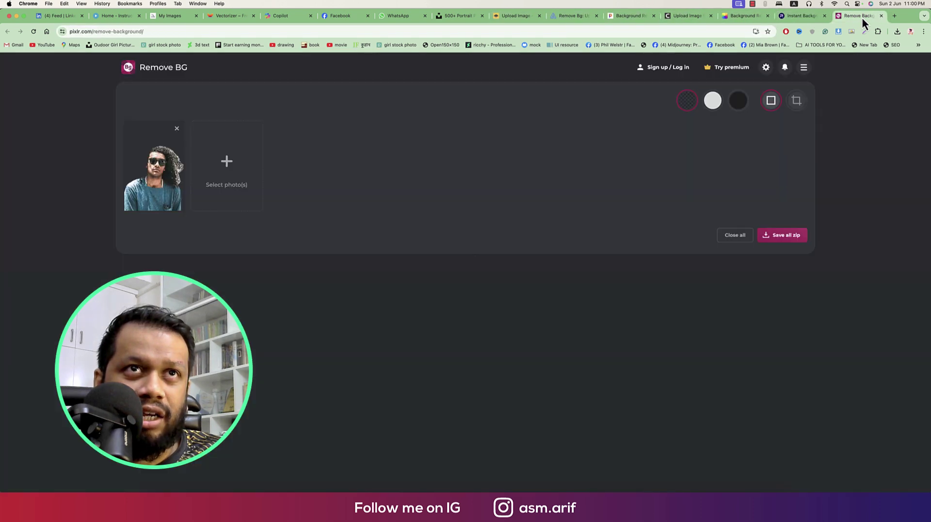
{"action": "left_click", "coordinate": [509, 16]}
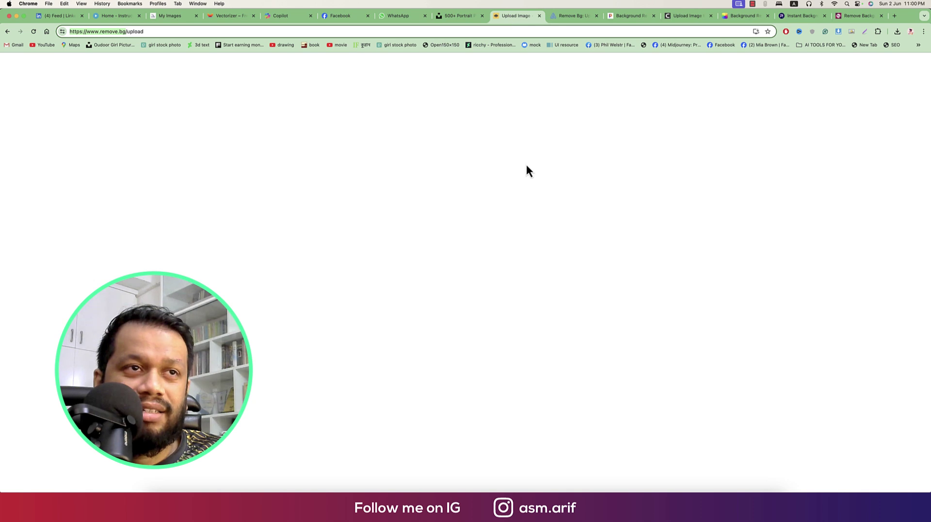